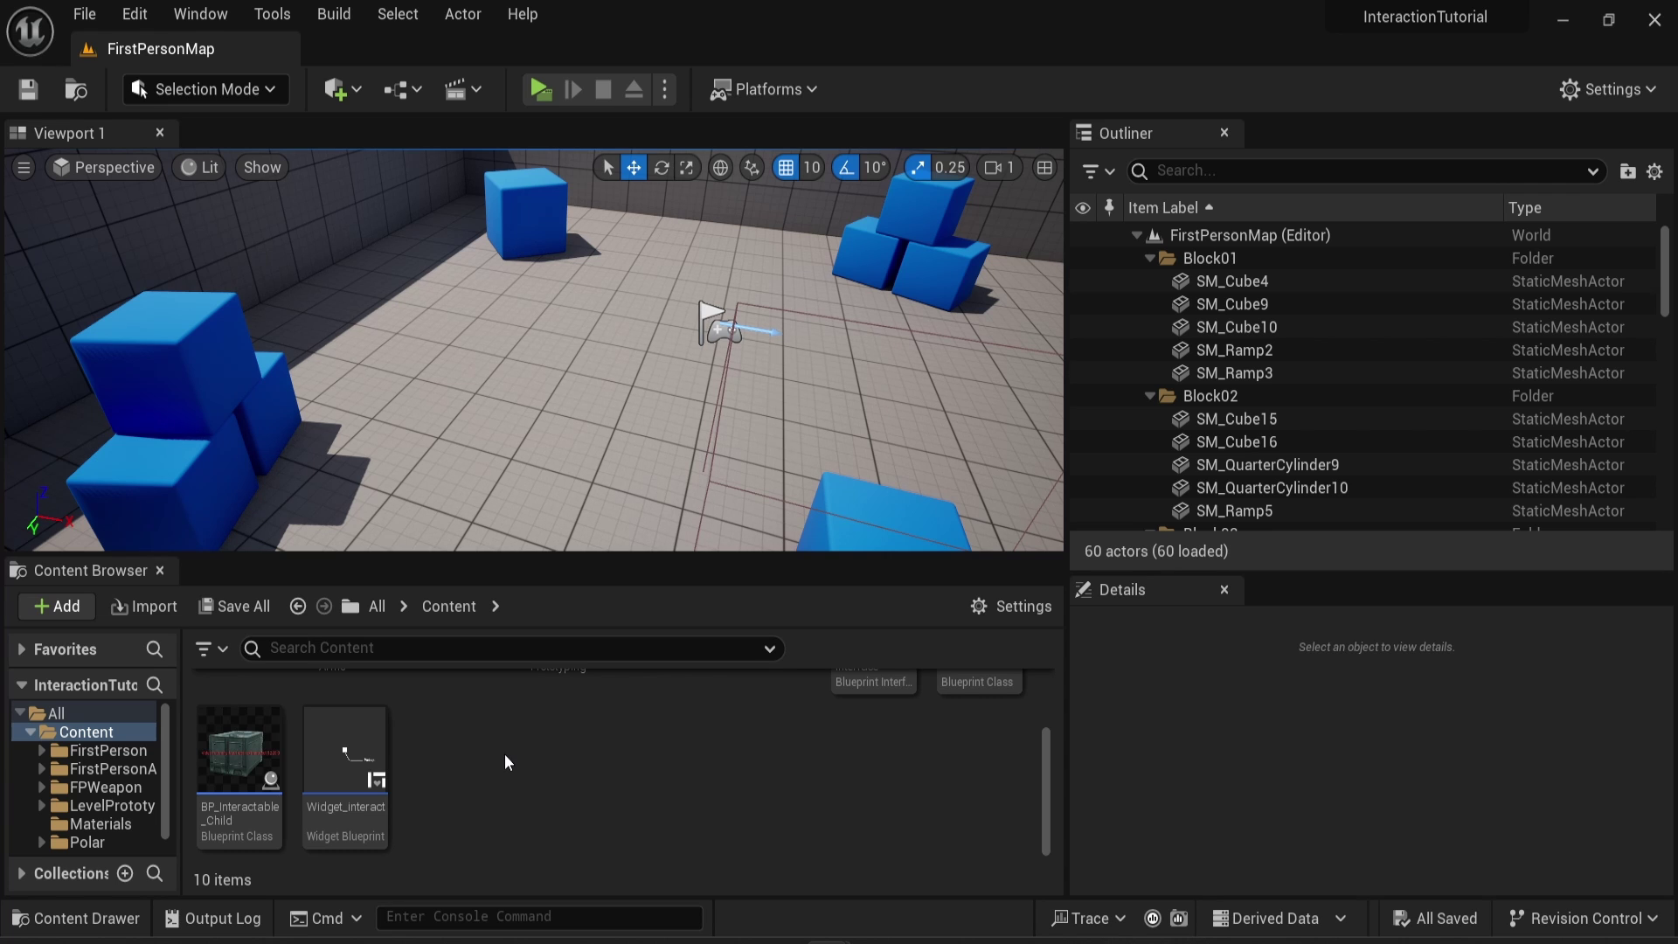
Add a new Material in the Content folder, name it M_Outline, and open it for editing
{"action": "right_click", "coordinate": [505, 754]}
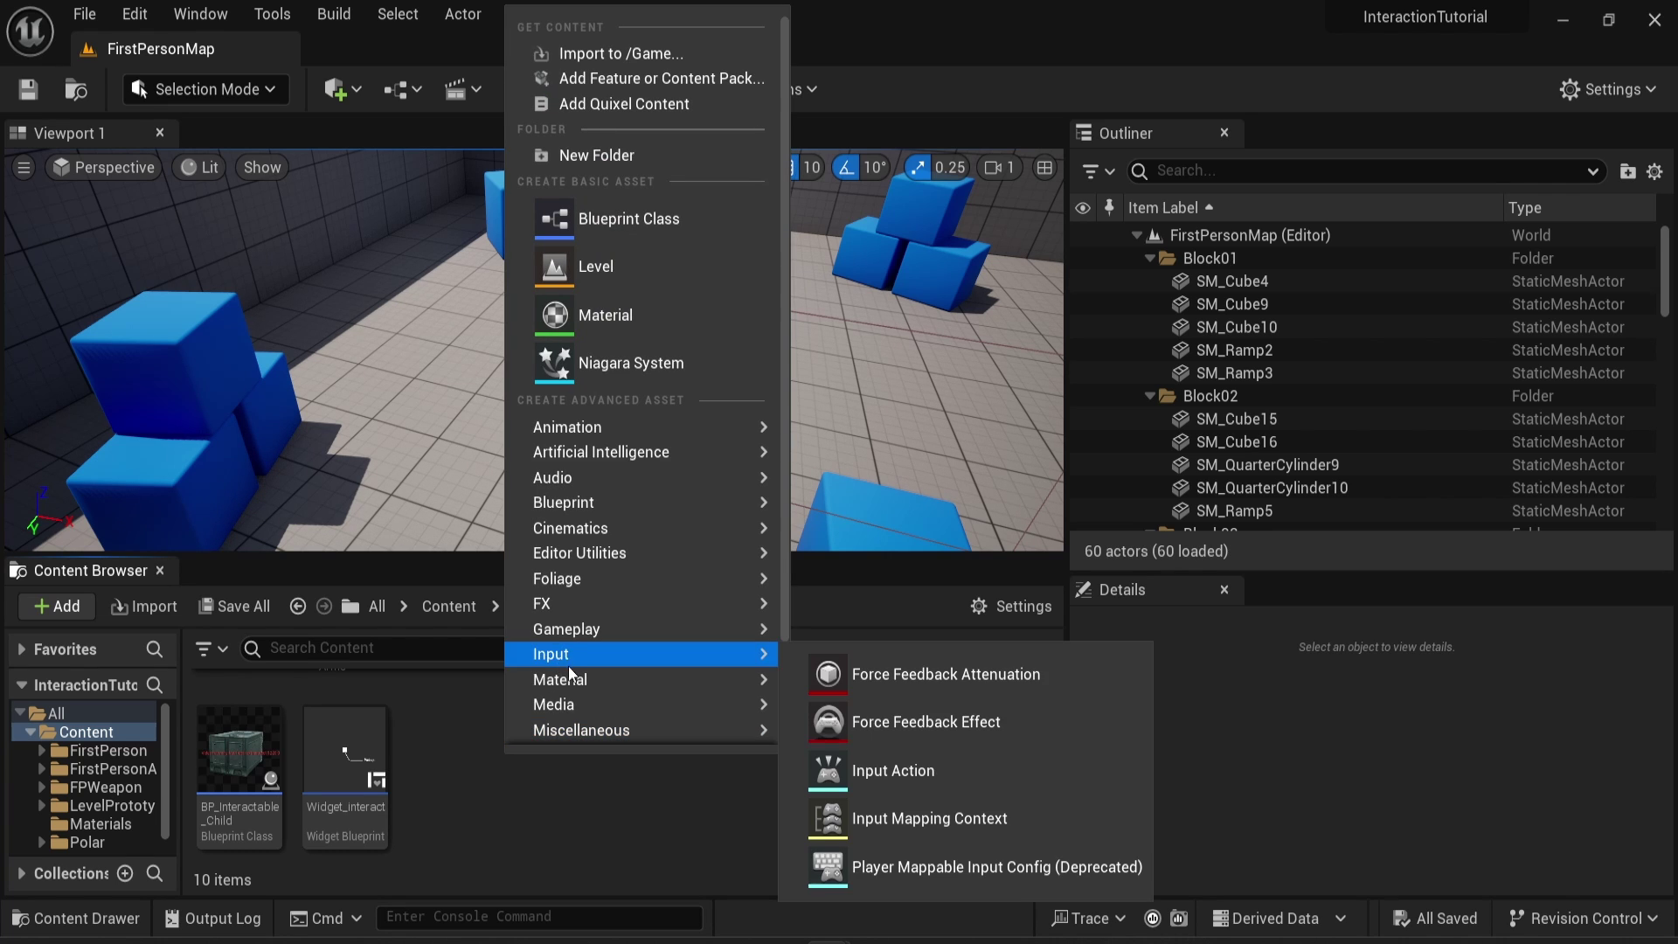
{"action": "mouse_move", "coordinate": [580, 683]}
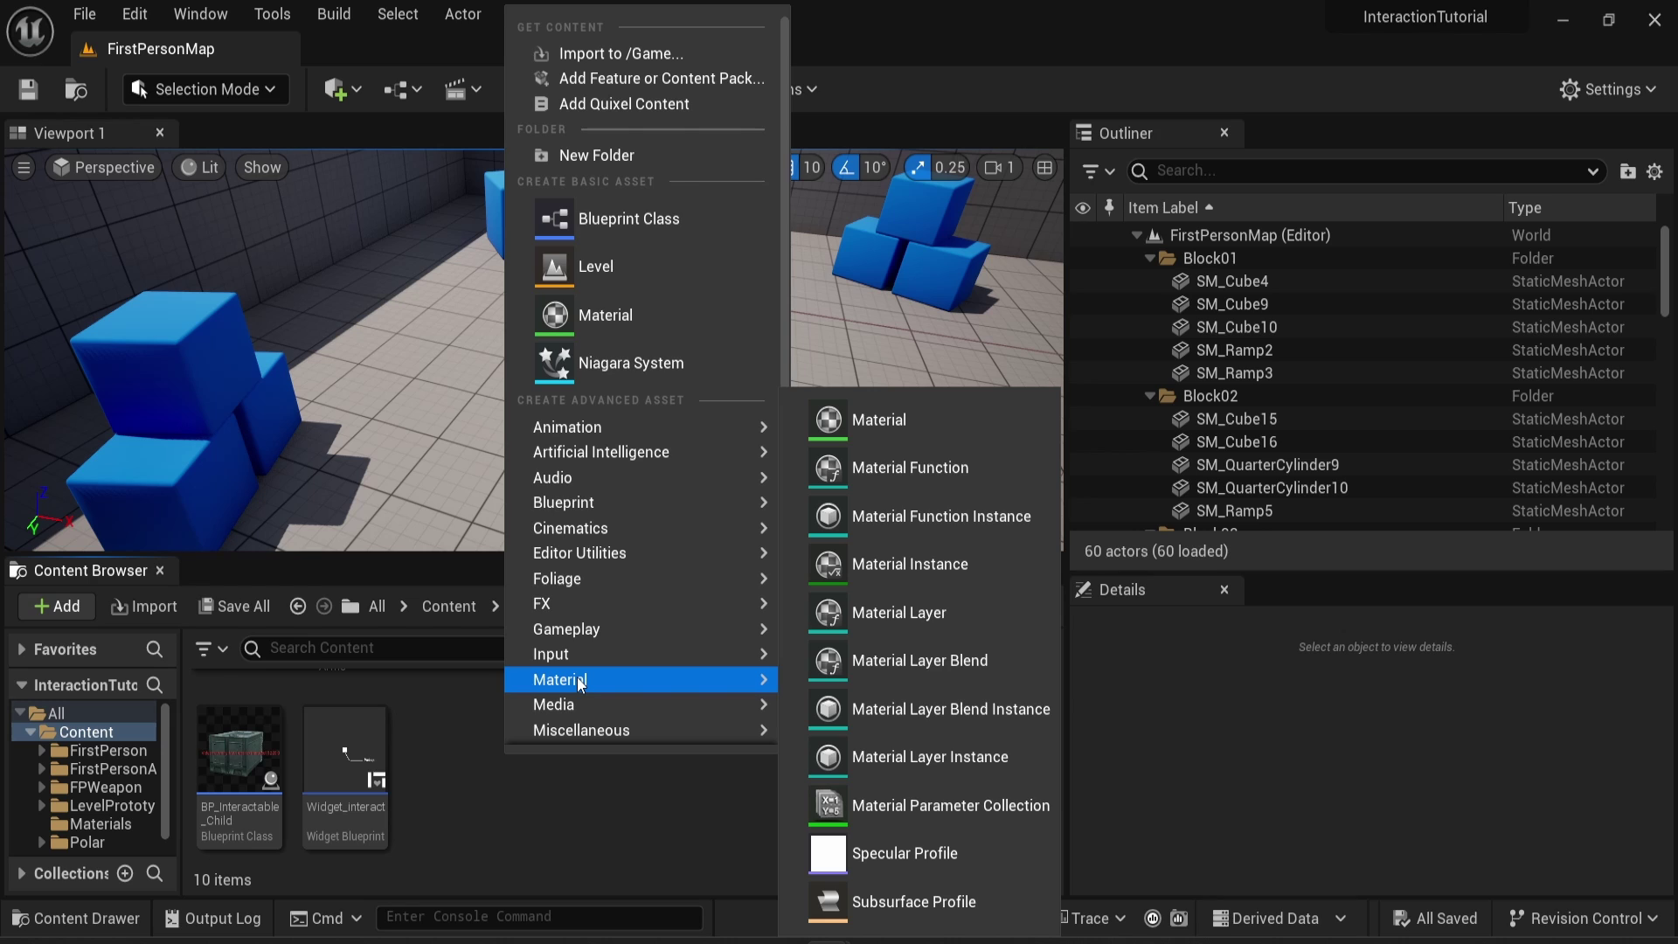
{"action": "left_click", "coordinate": [936, 422]}
{"action": "type", "text": "M_Outline"}
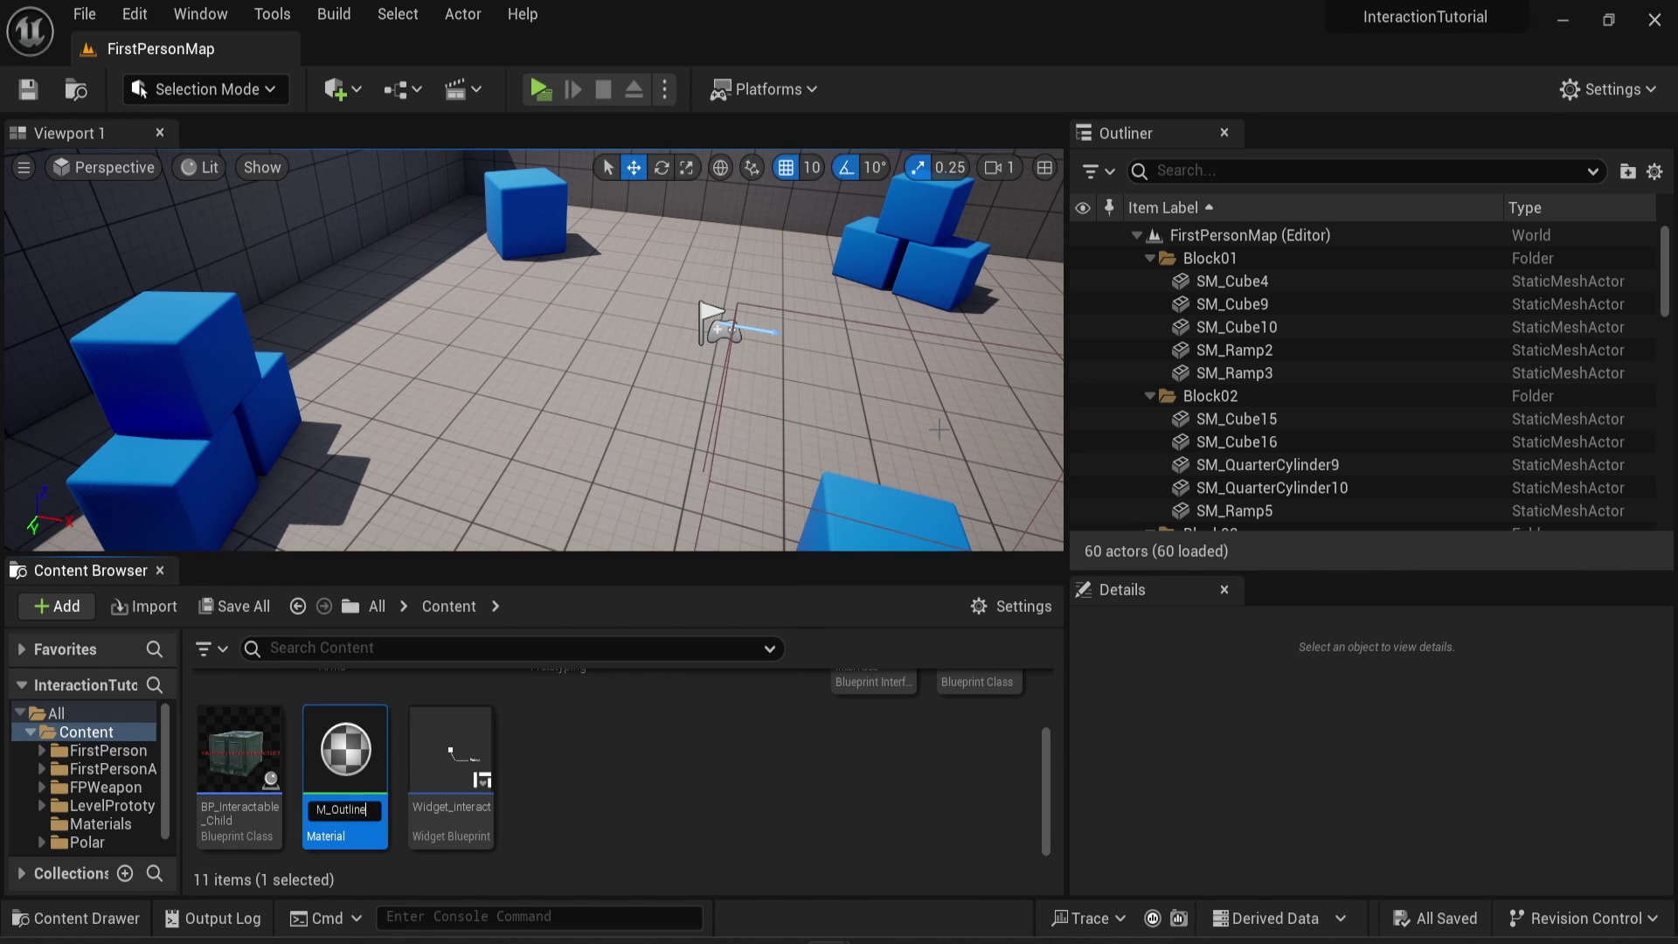
{"action": "key", "text": "Return"}
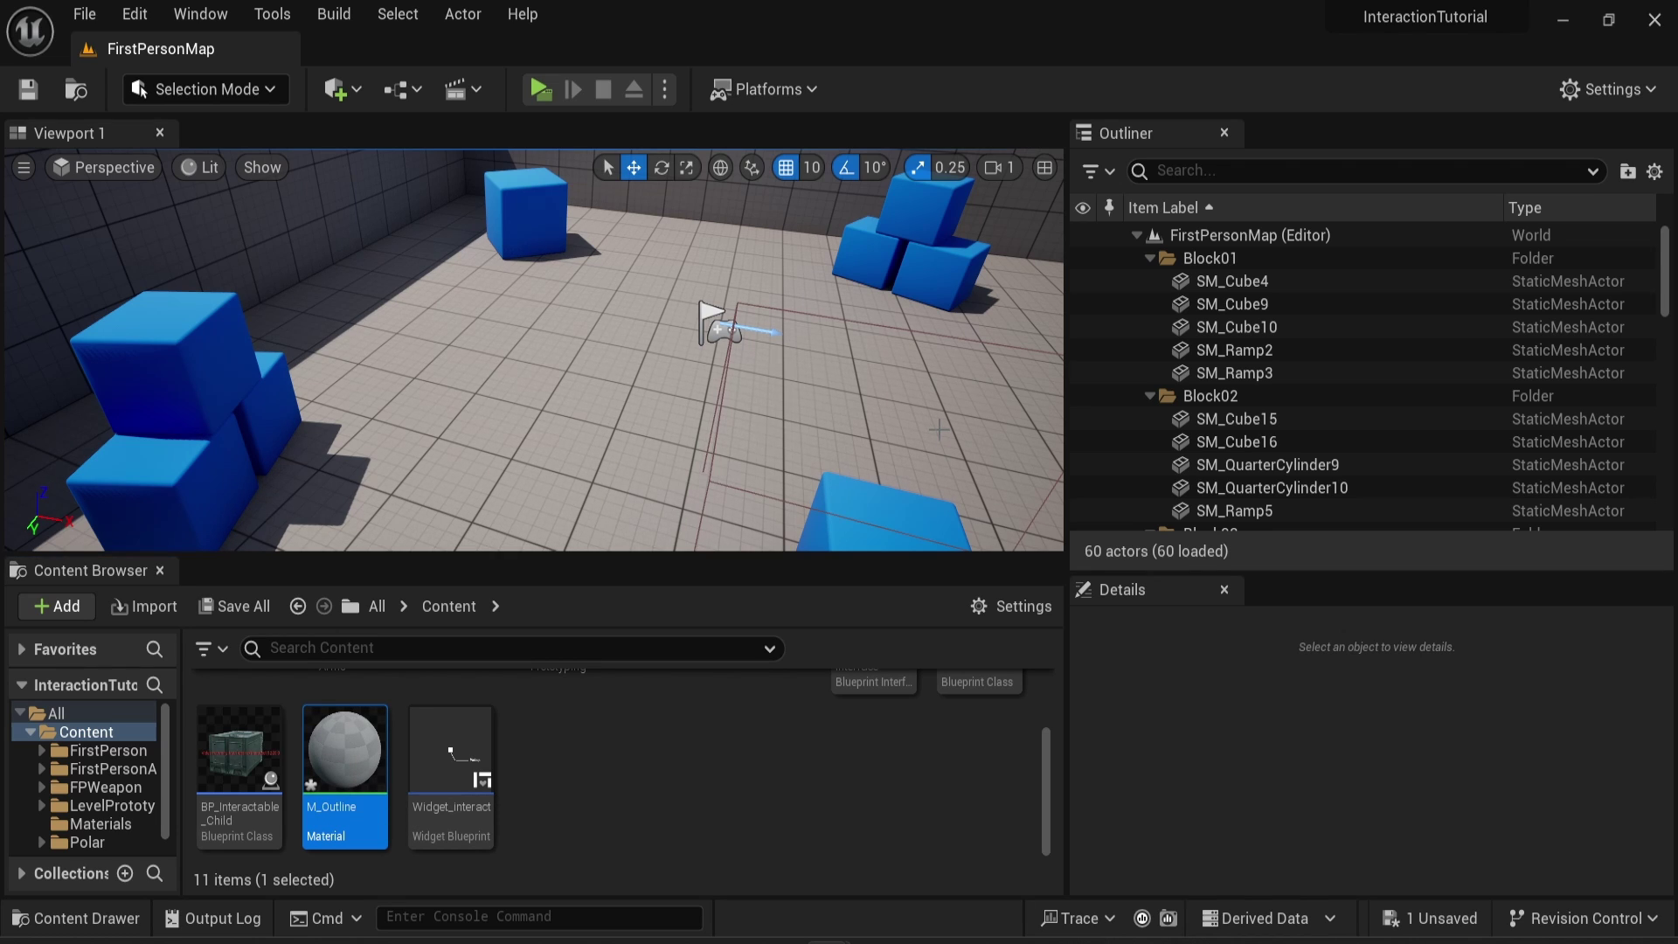
{"action": "key", "text": "Return"}
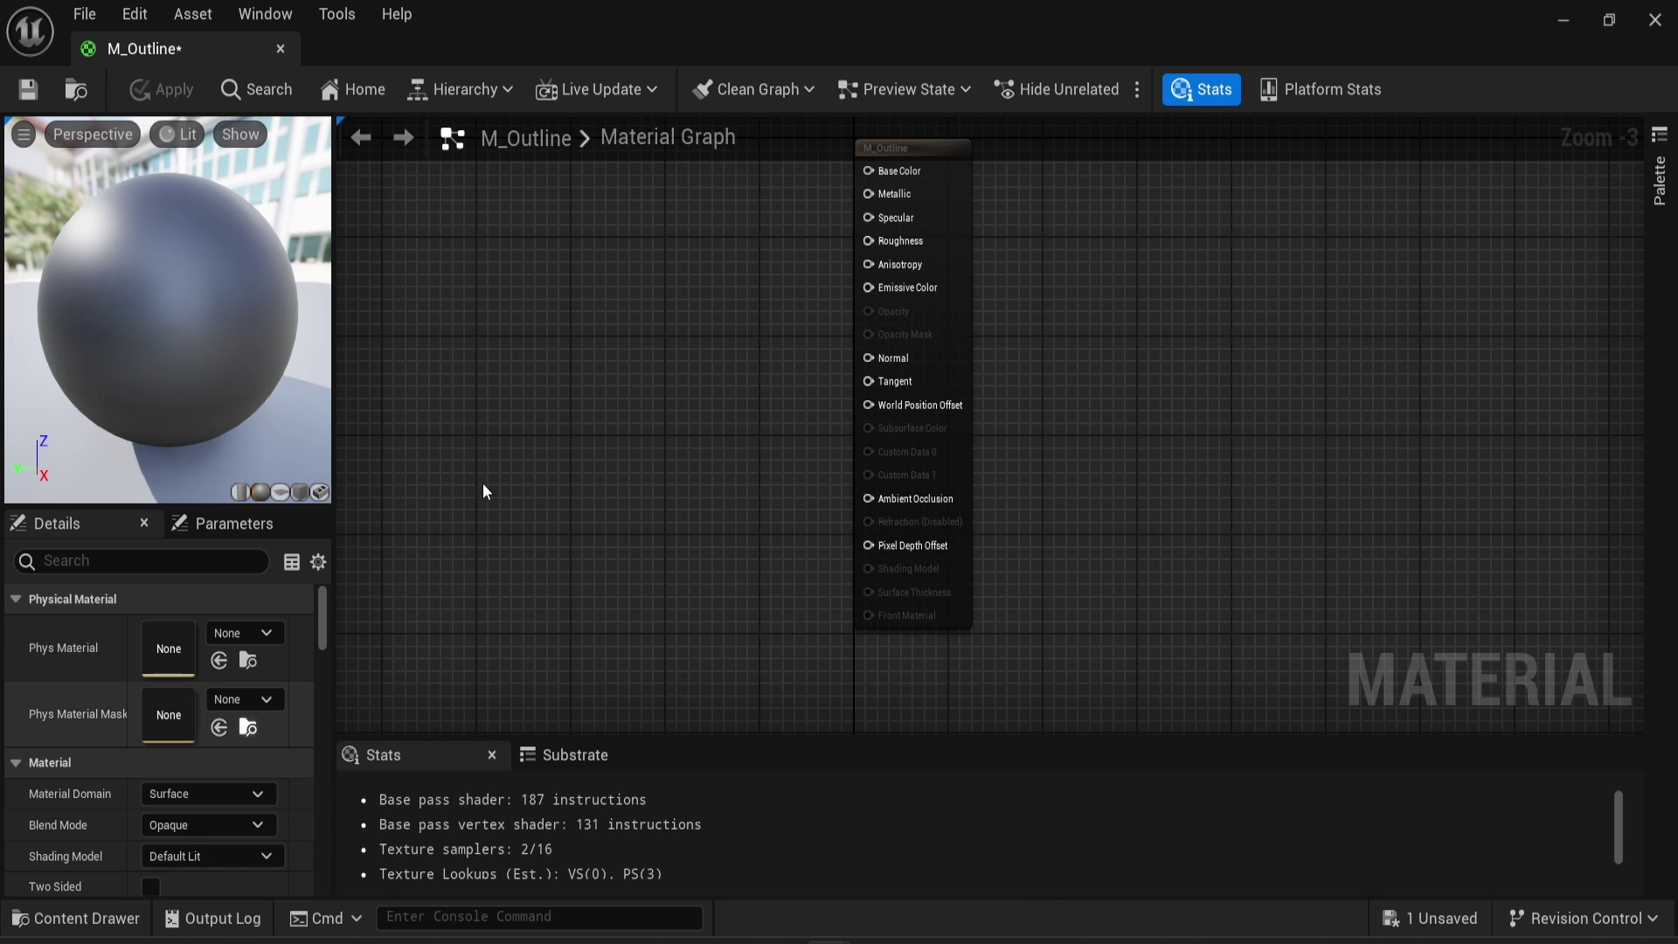
Set M_Outline's Material Domain to Post Process and recenter the output node in the graph
{"action": "left_click", "coordinate": [182, 797]}
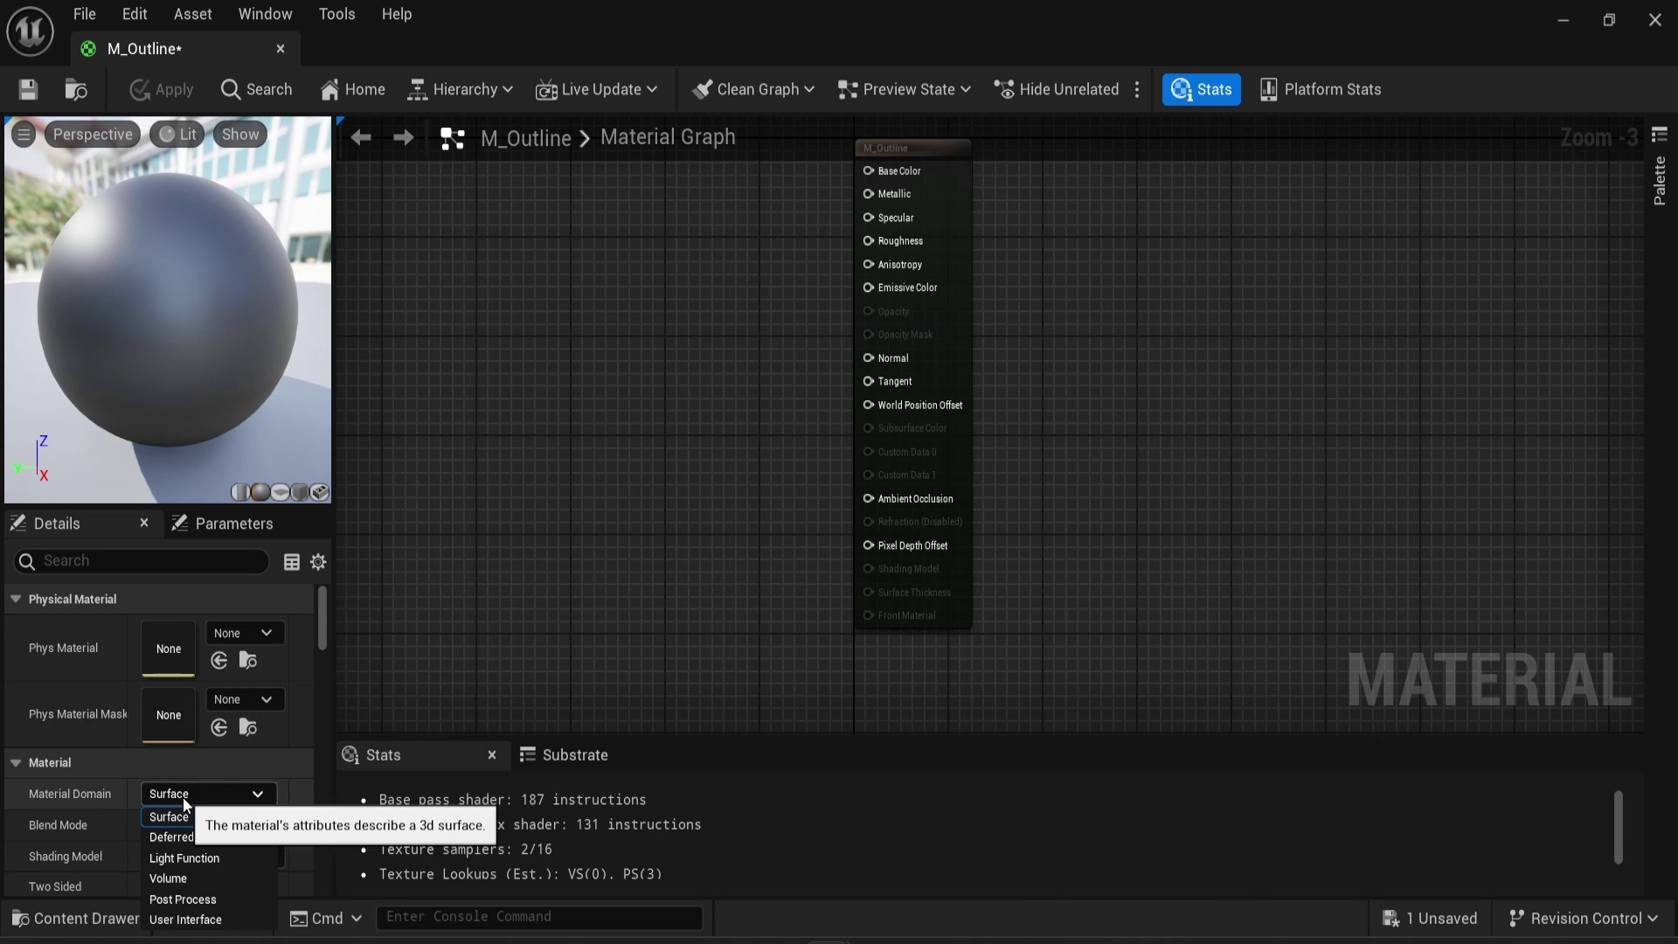
{"action": "left_click", "coordinate": [217, 898]}
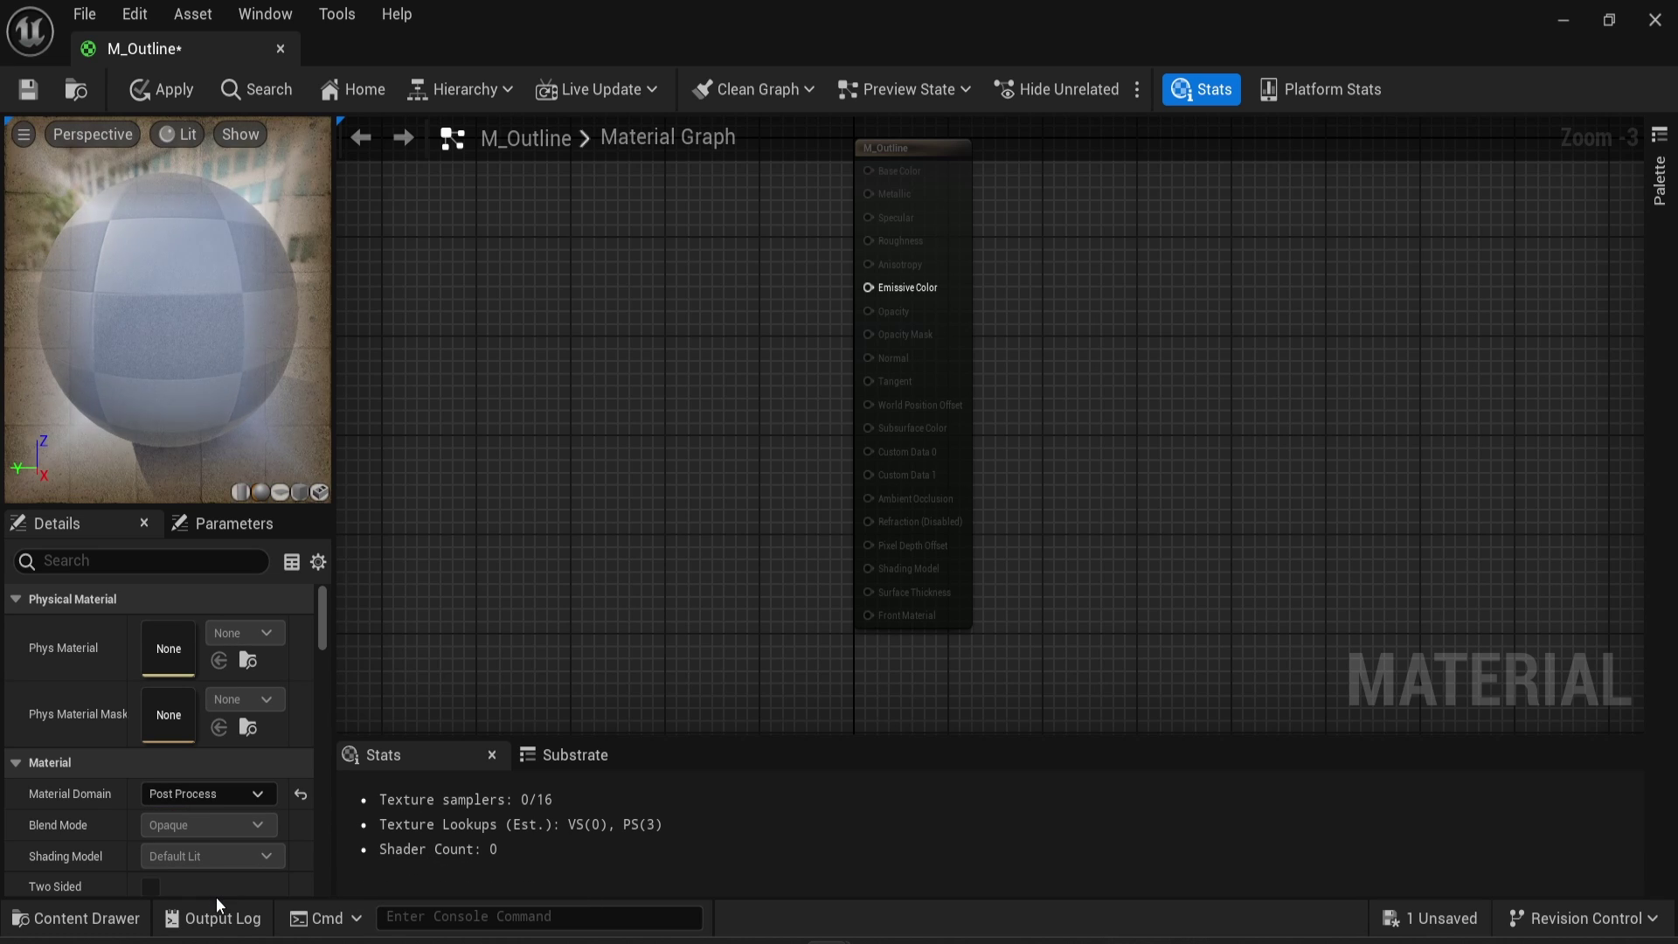
{"action": "right_click_drag", "start_coordinate": [558, 234], "coordinate": [742, 390]}
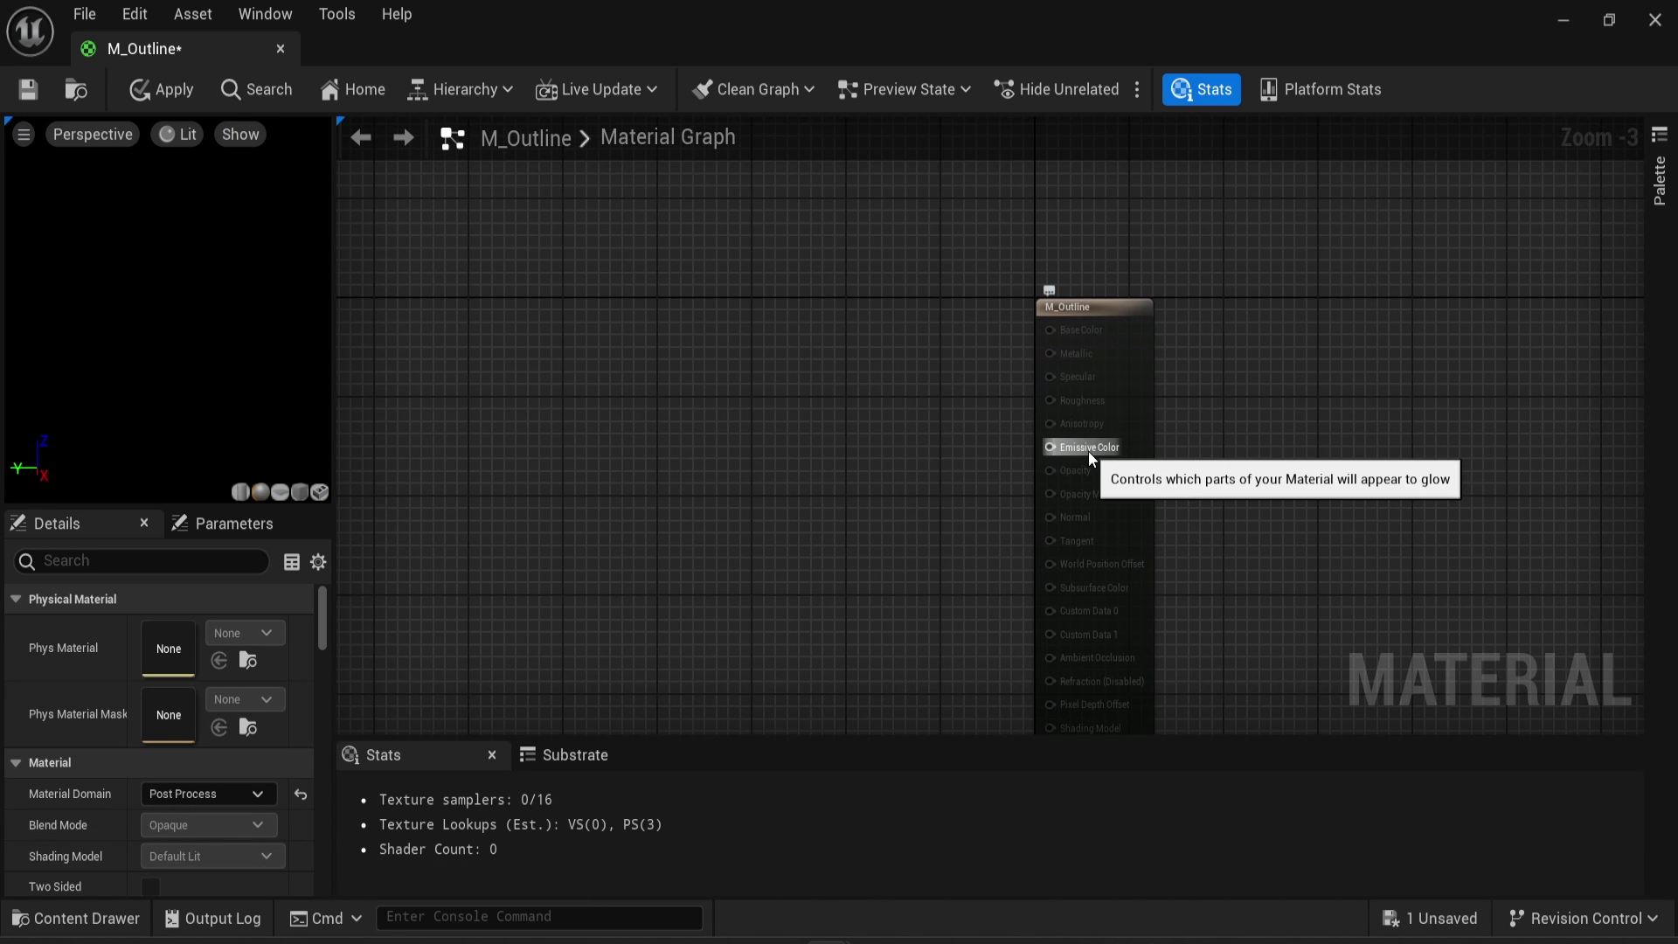
Add a SceneTexture node to the graph and move it up and left
{"action": "right_click", "coordinate": [660, 381]}
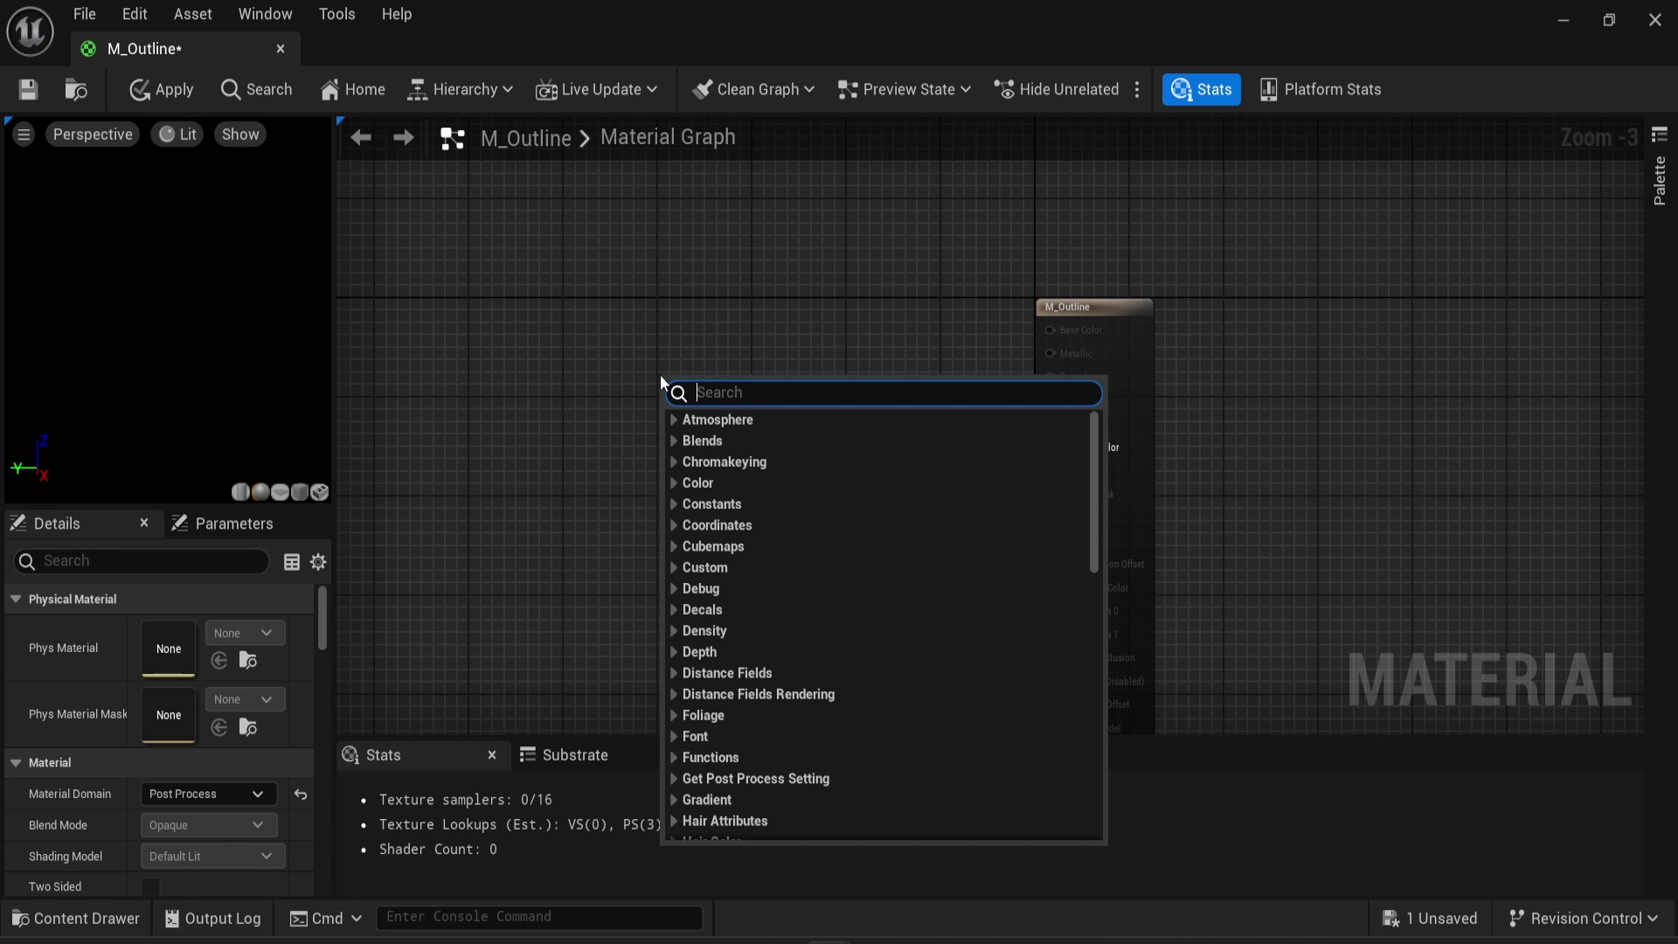
{"action": "type", "text": "scenete"}
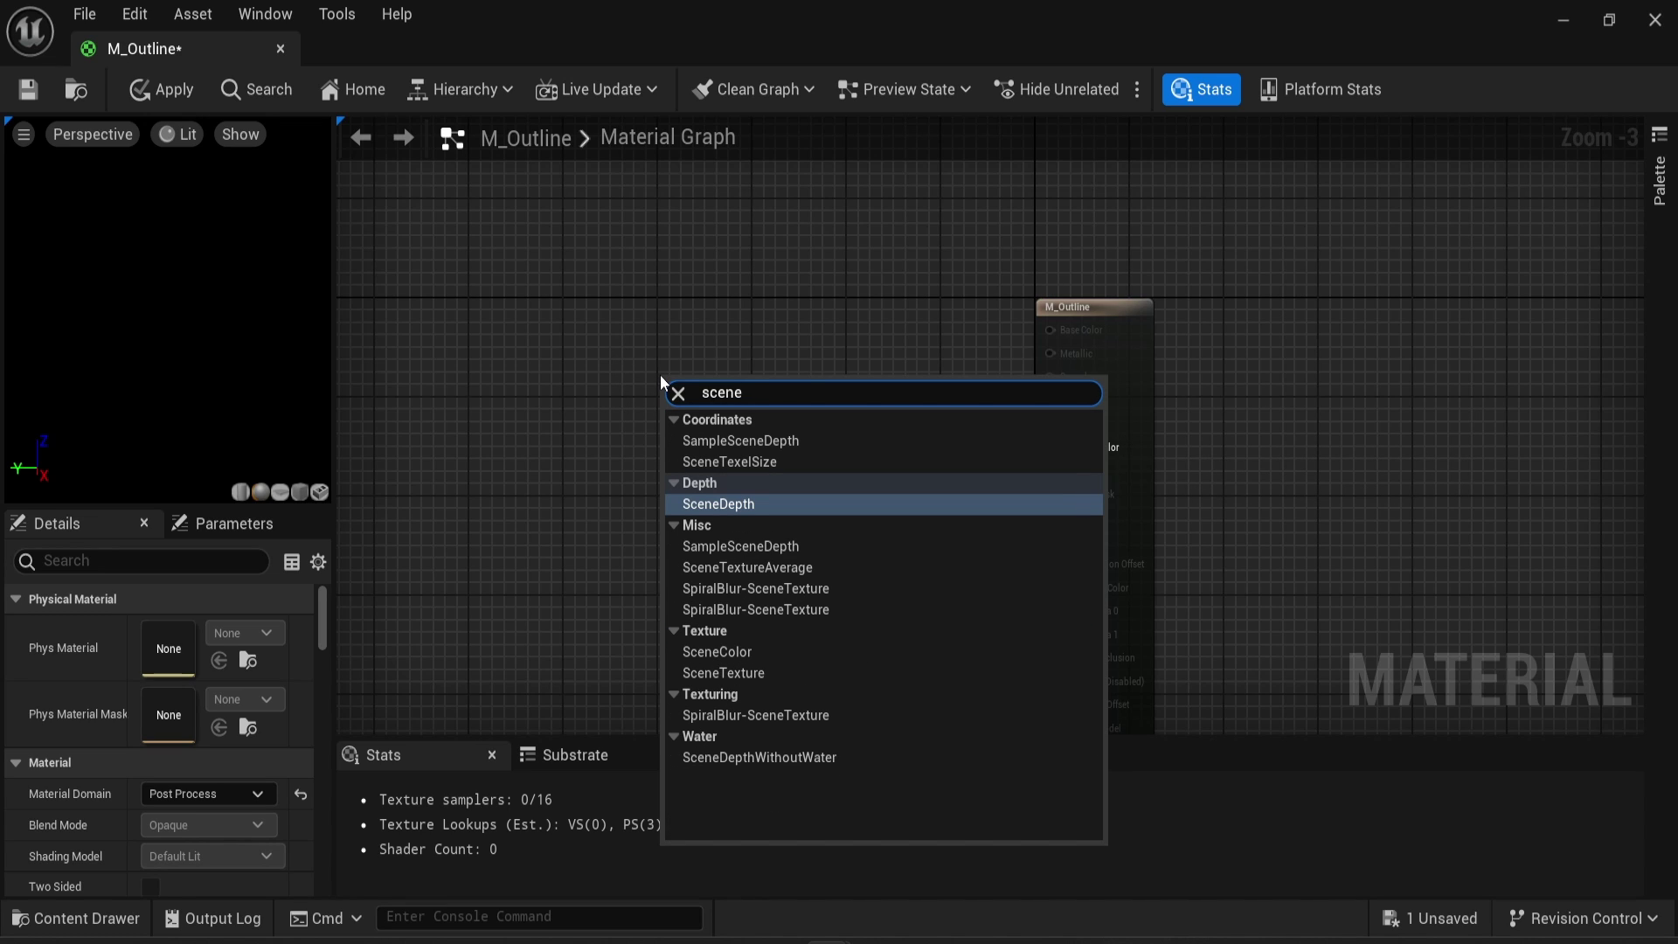
{"action": "left_click", "coordinate": [791, 570]}
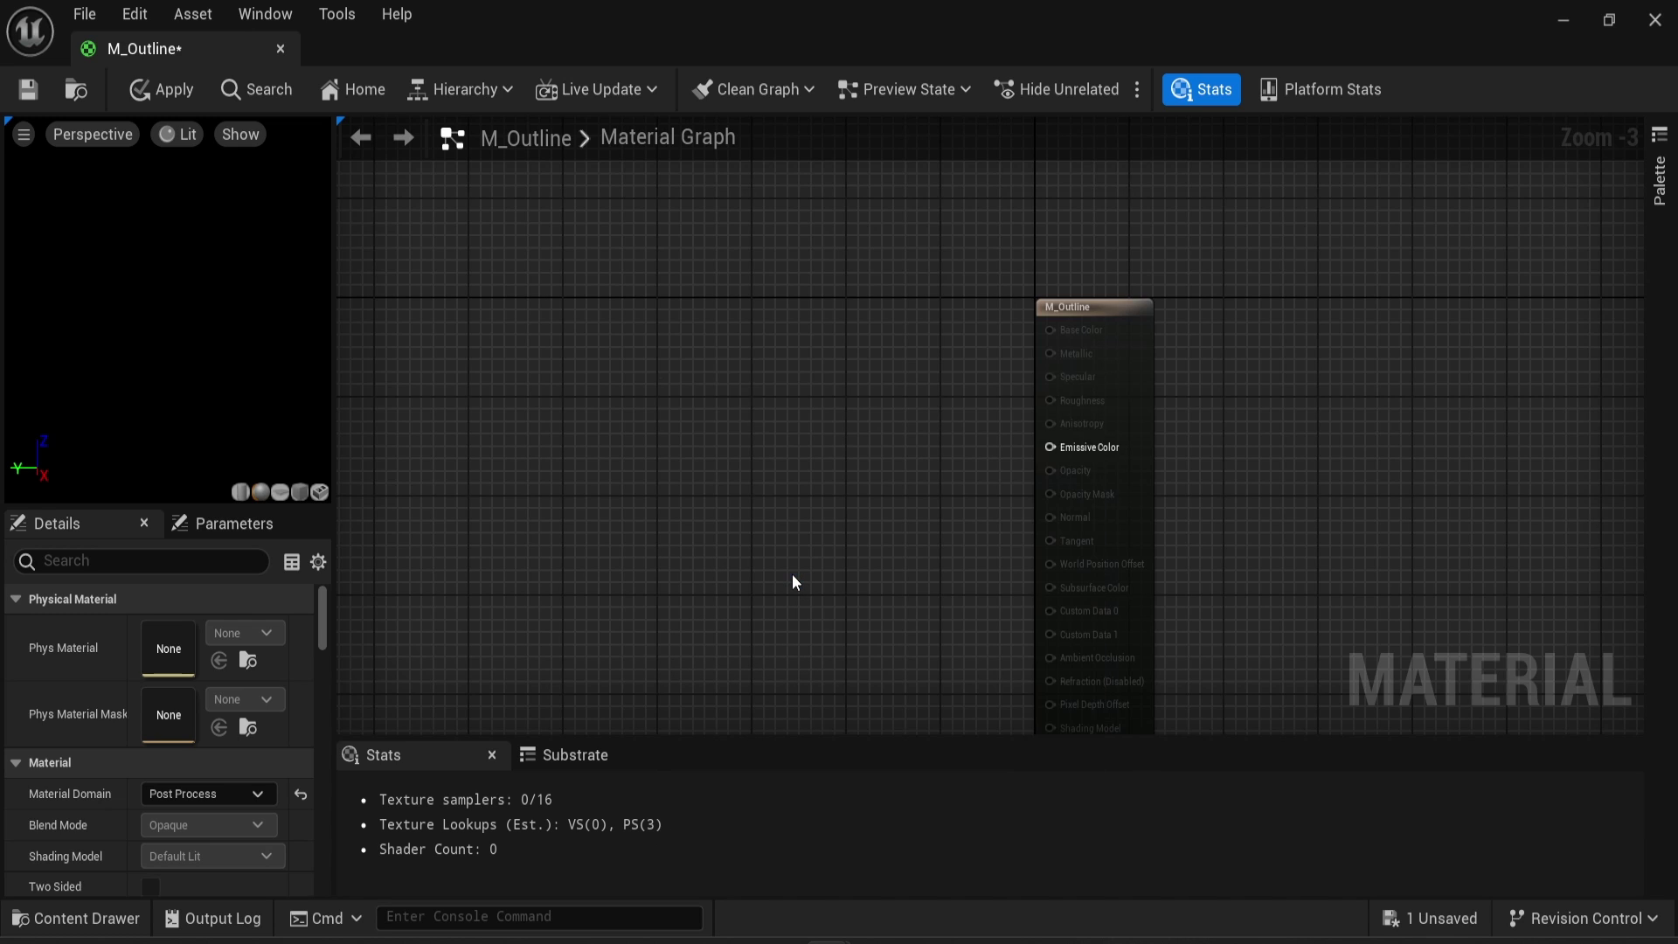
{"action": "left_click_drag", "start_coordinate": [726, 372], "coordinate": [797, 506]}
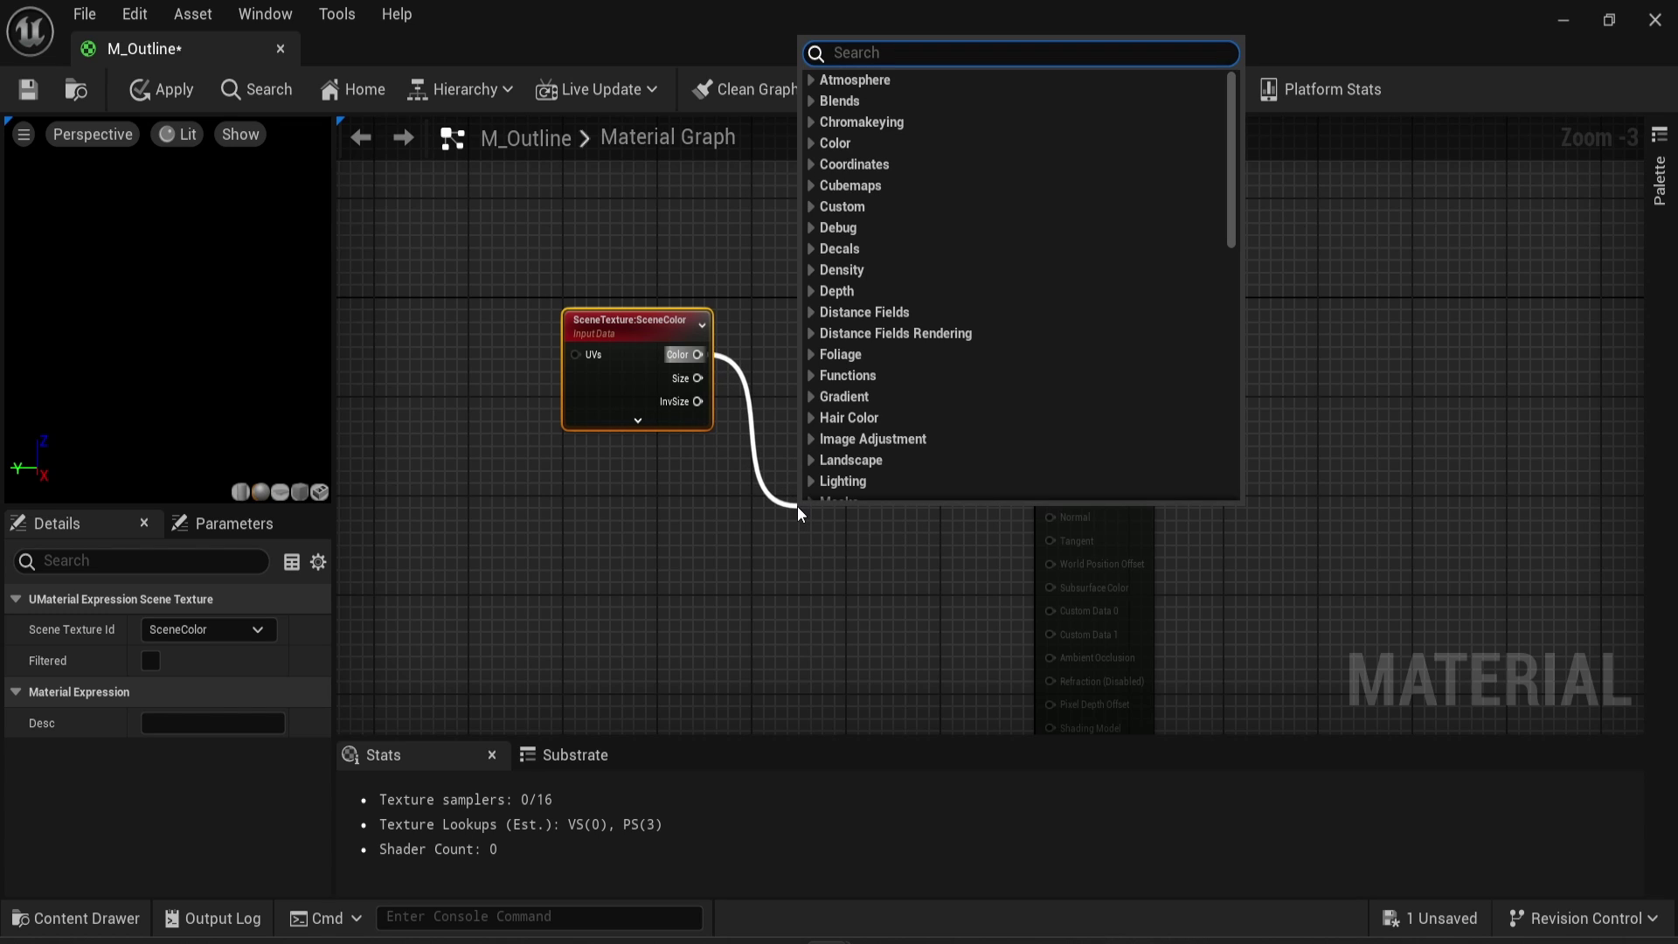
Add a Lerp node fed by the scene color and wire its output to Emissive Color
{"action": "type", "text": "lerp"}
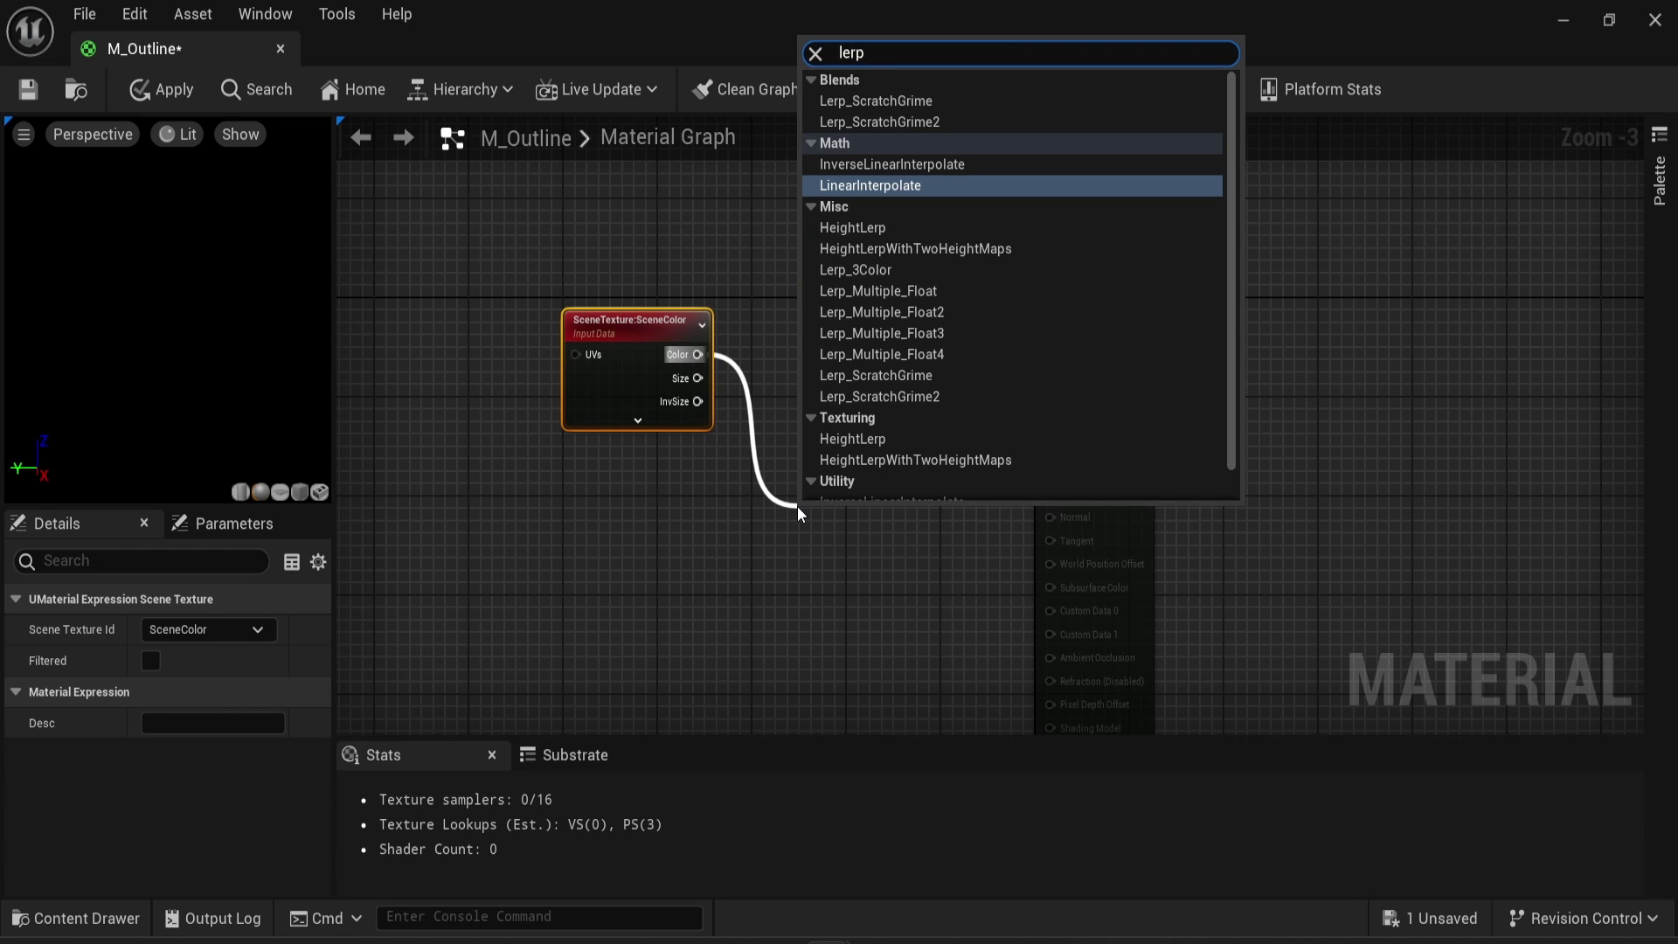
{"action": "left_click", "coordinate": [869, 187]}
{"action": "left_click_drag", "start_coordinate": [831, 503], "coordinate": [870, 473]}
{"action": "right_click_drag", "start_coordinate": [668, 569], "coordinate": [674, 480]}
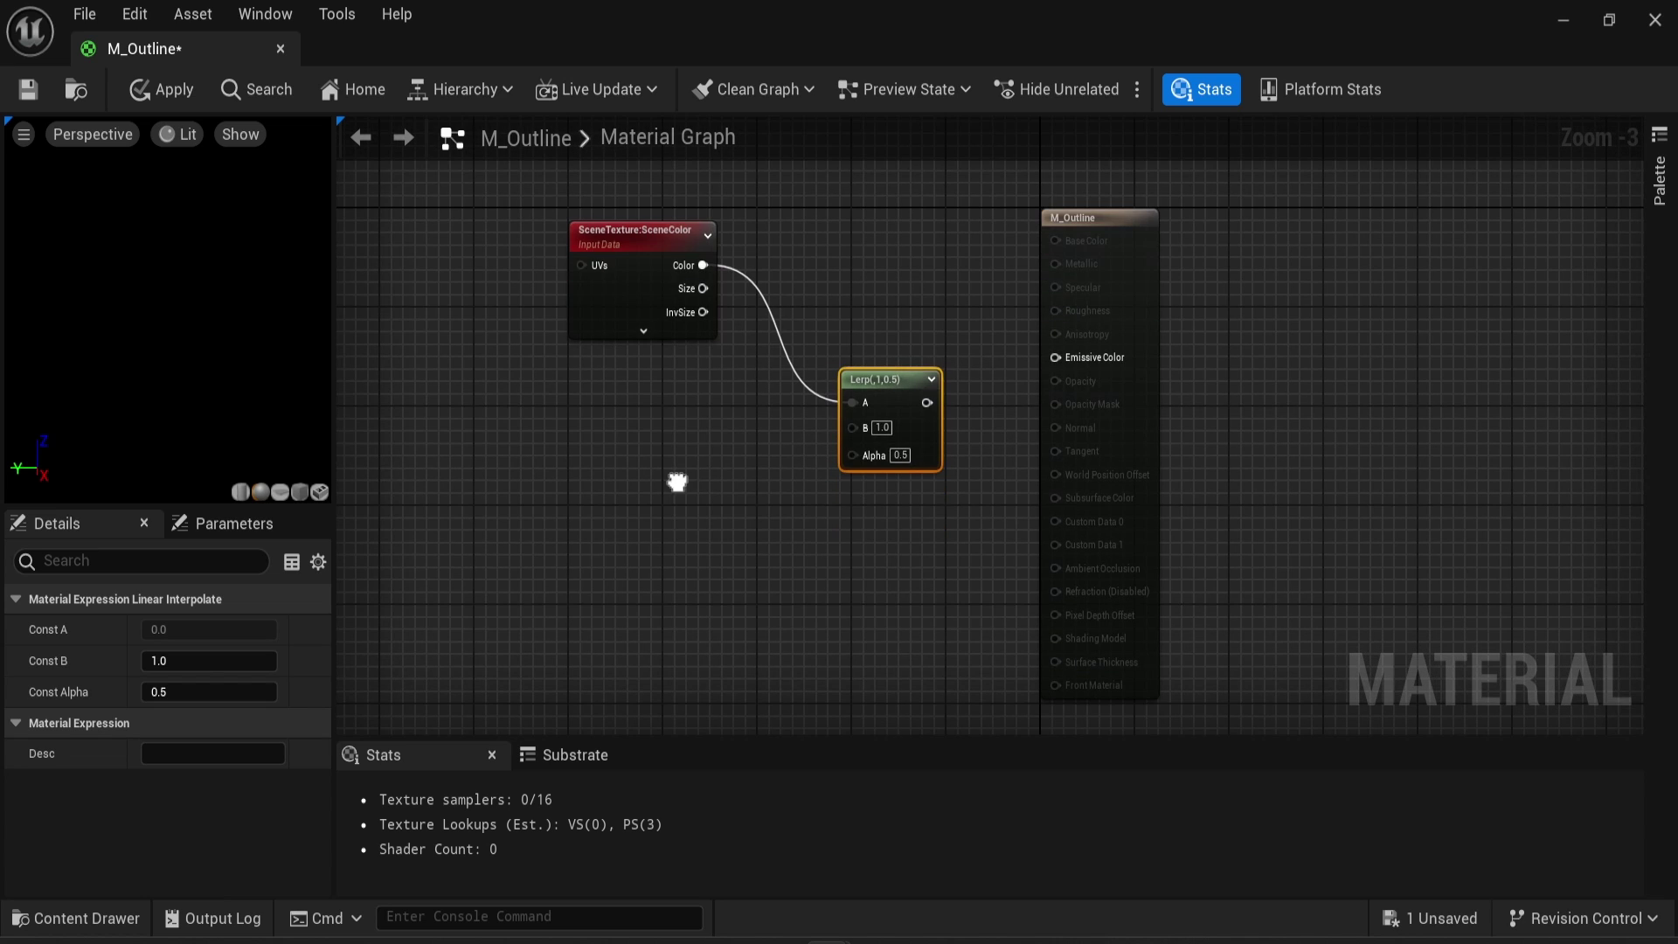
{"action": "left_click_drag", "start_coordinate": [928, 404], "coordinate": [1054, 361]}
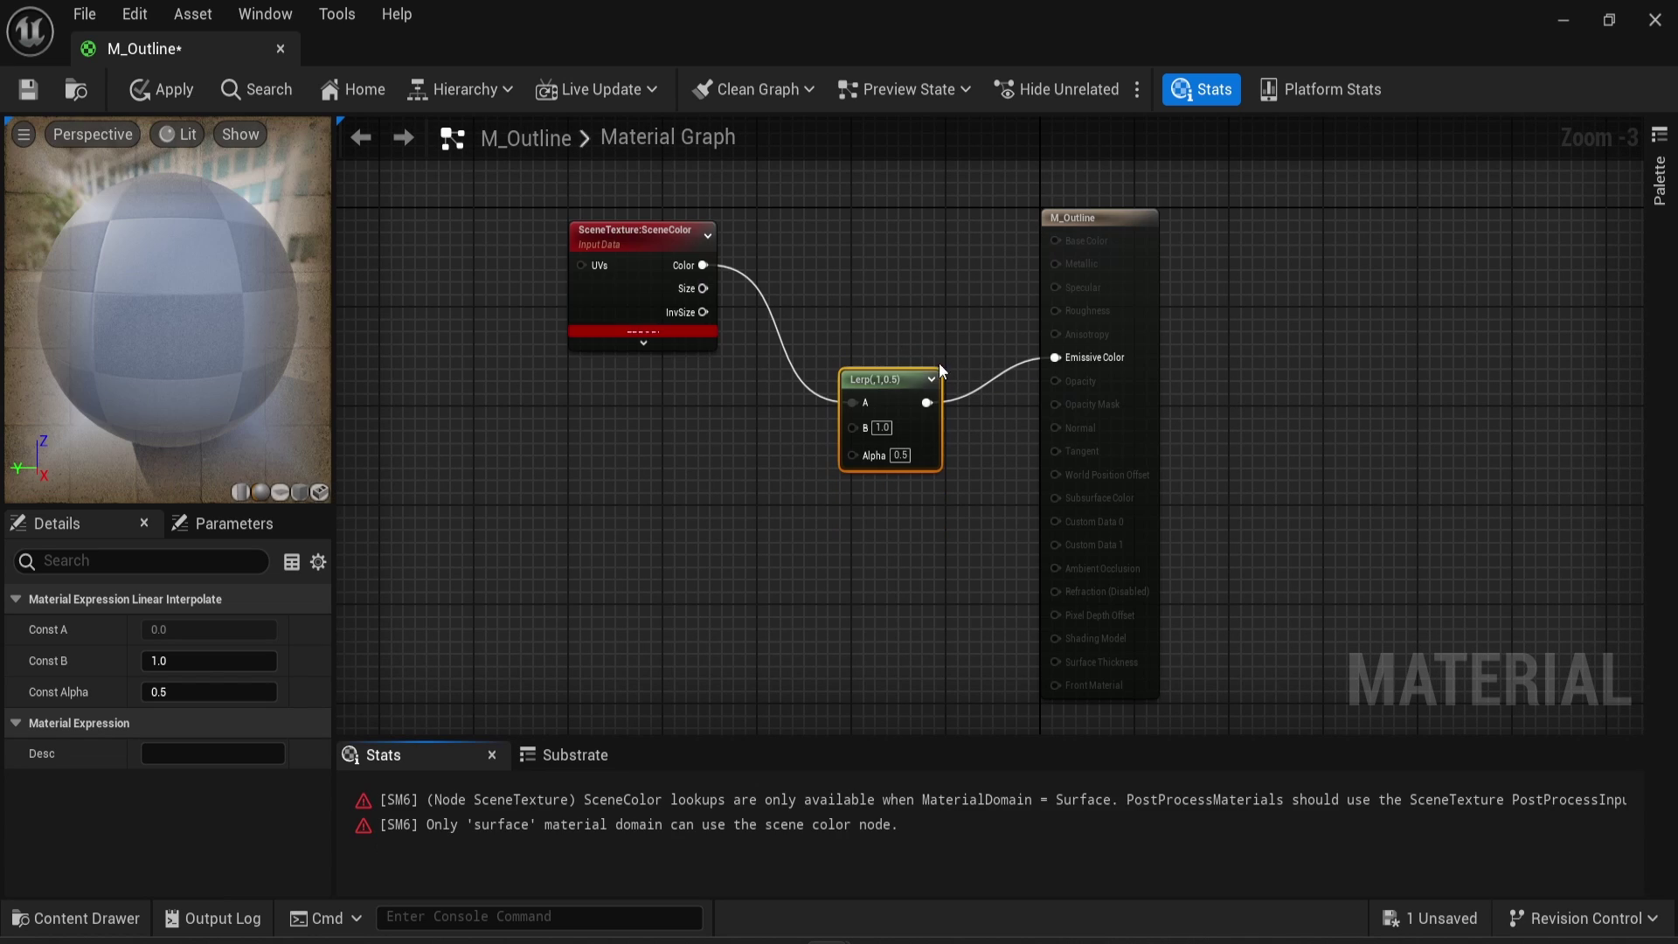
Change the SceneTexture node's Scene Texture Id from SceneColor to PostProcessInput0
{"action": "left_click", "coordinate": [603, 337]}
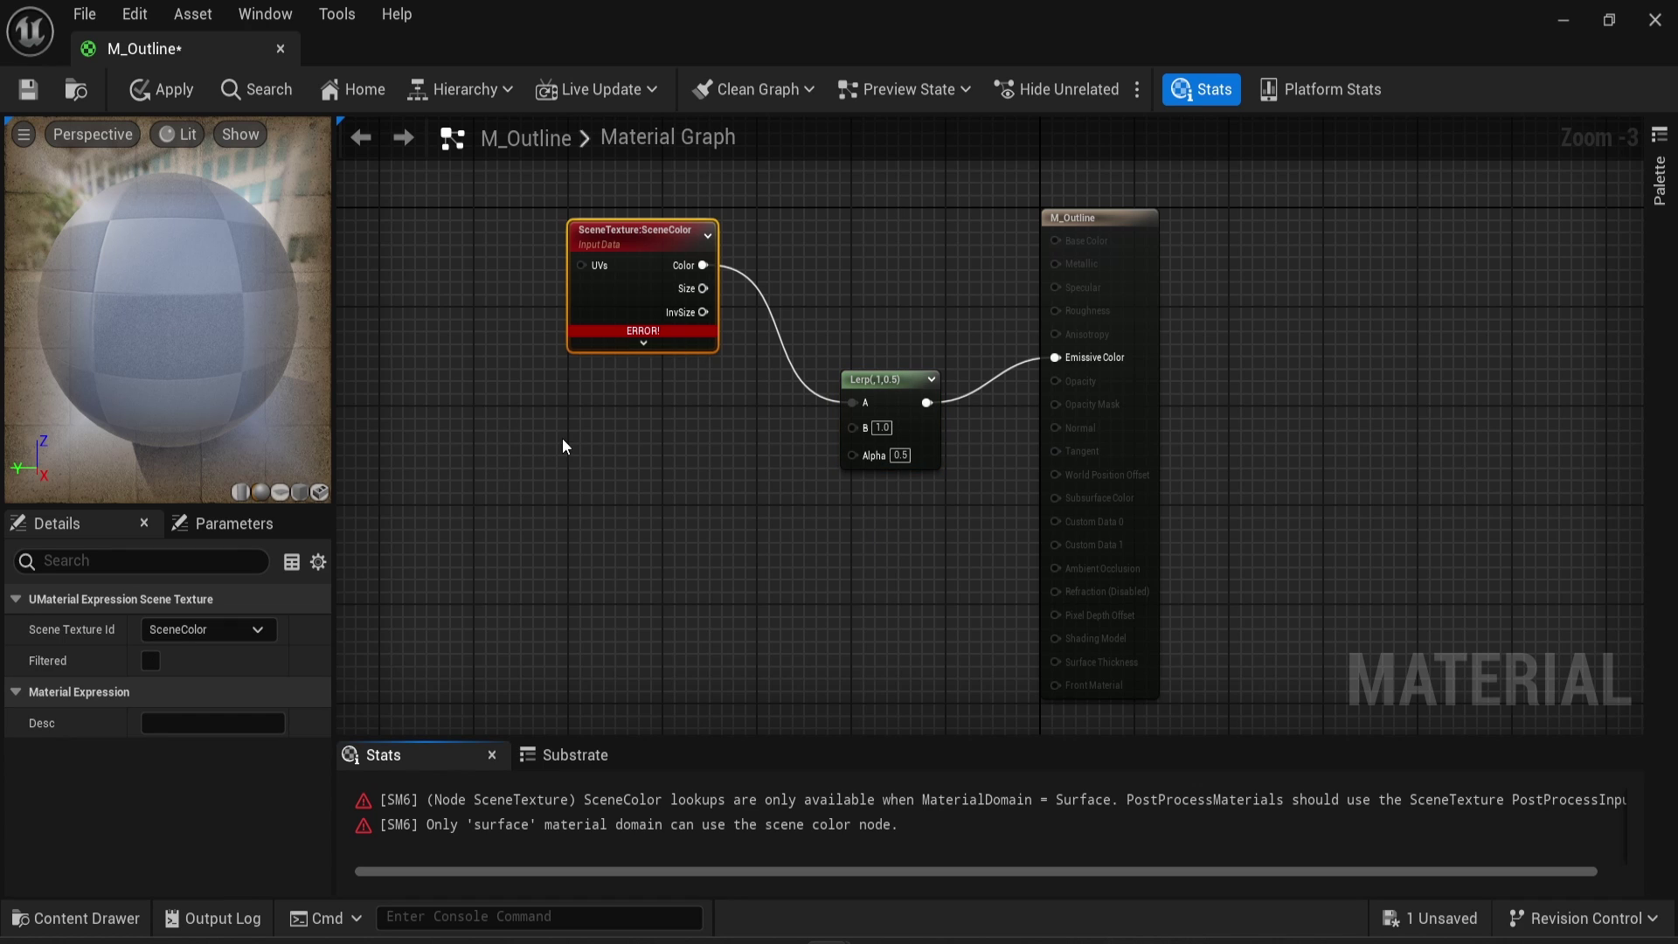
{"action": "left_click", "coordinate": [188, 631]}
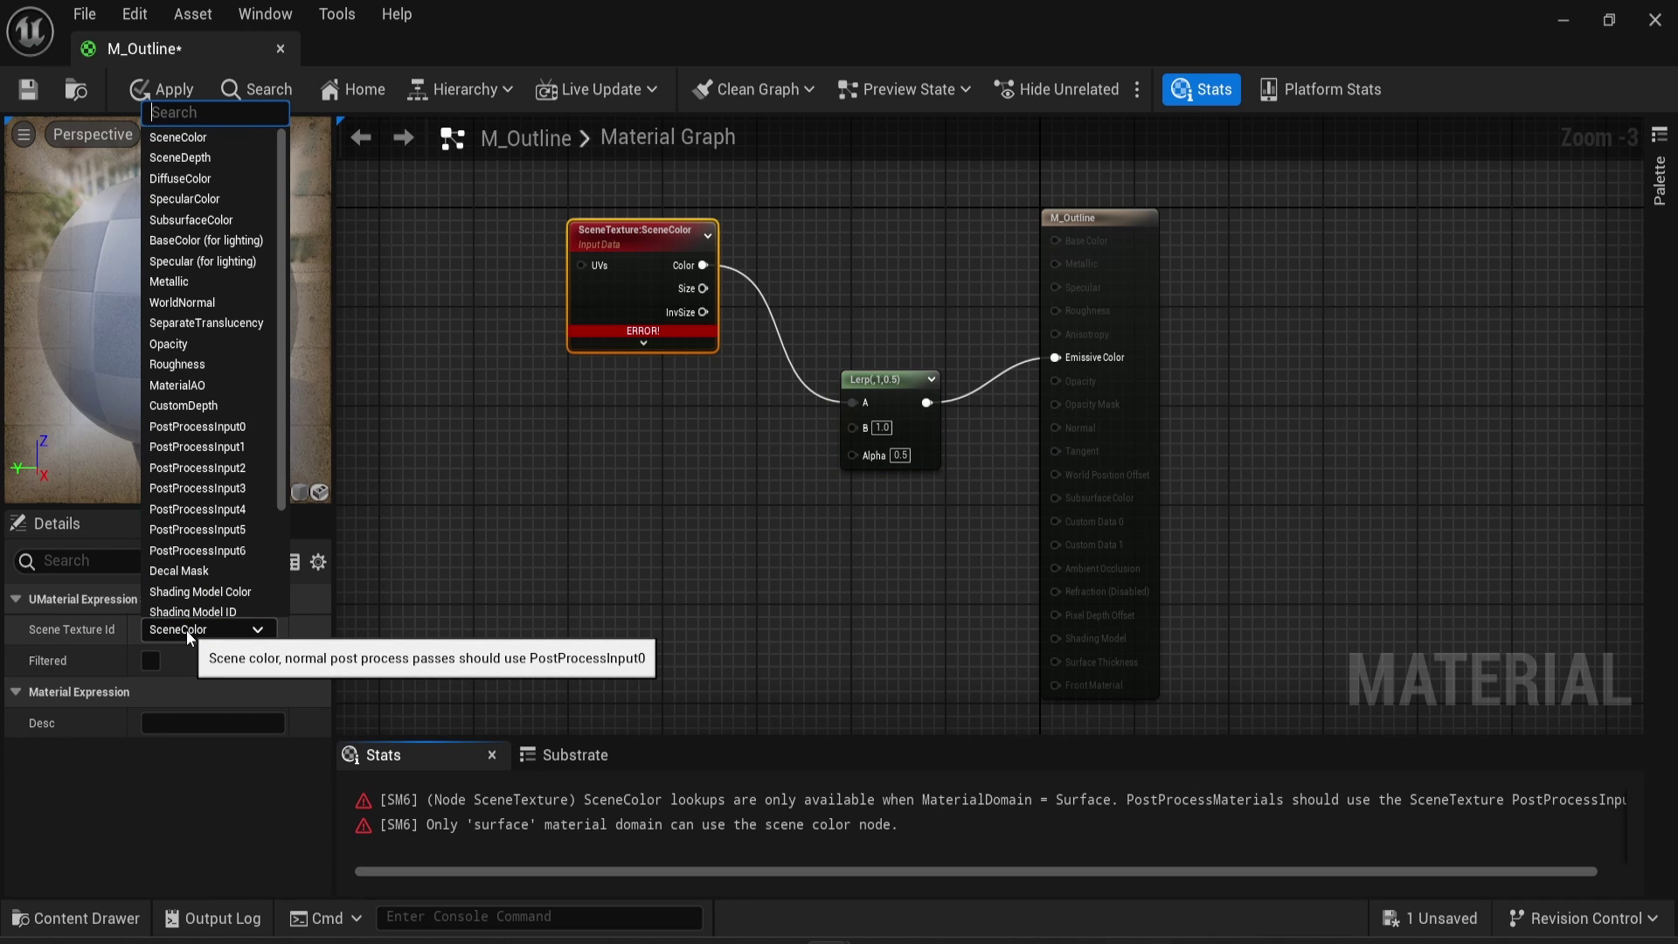
{"action": "left_click", "coordinate": [201, 427]}
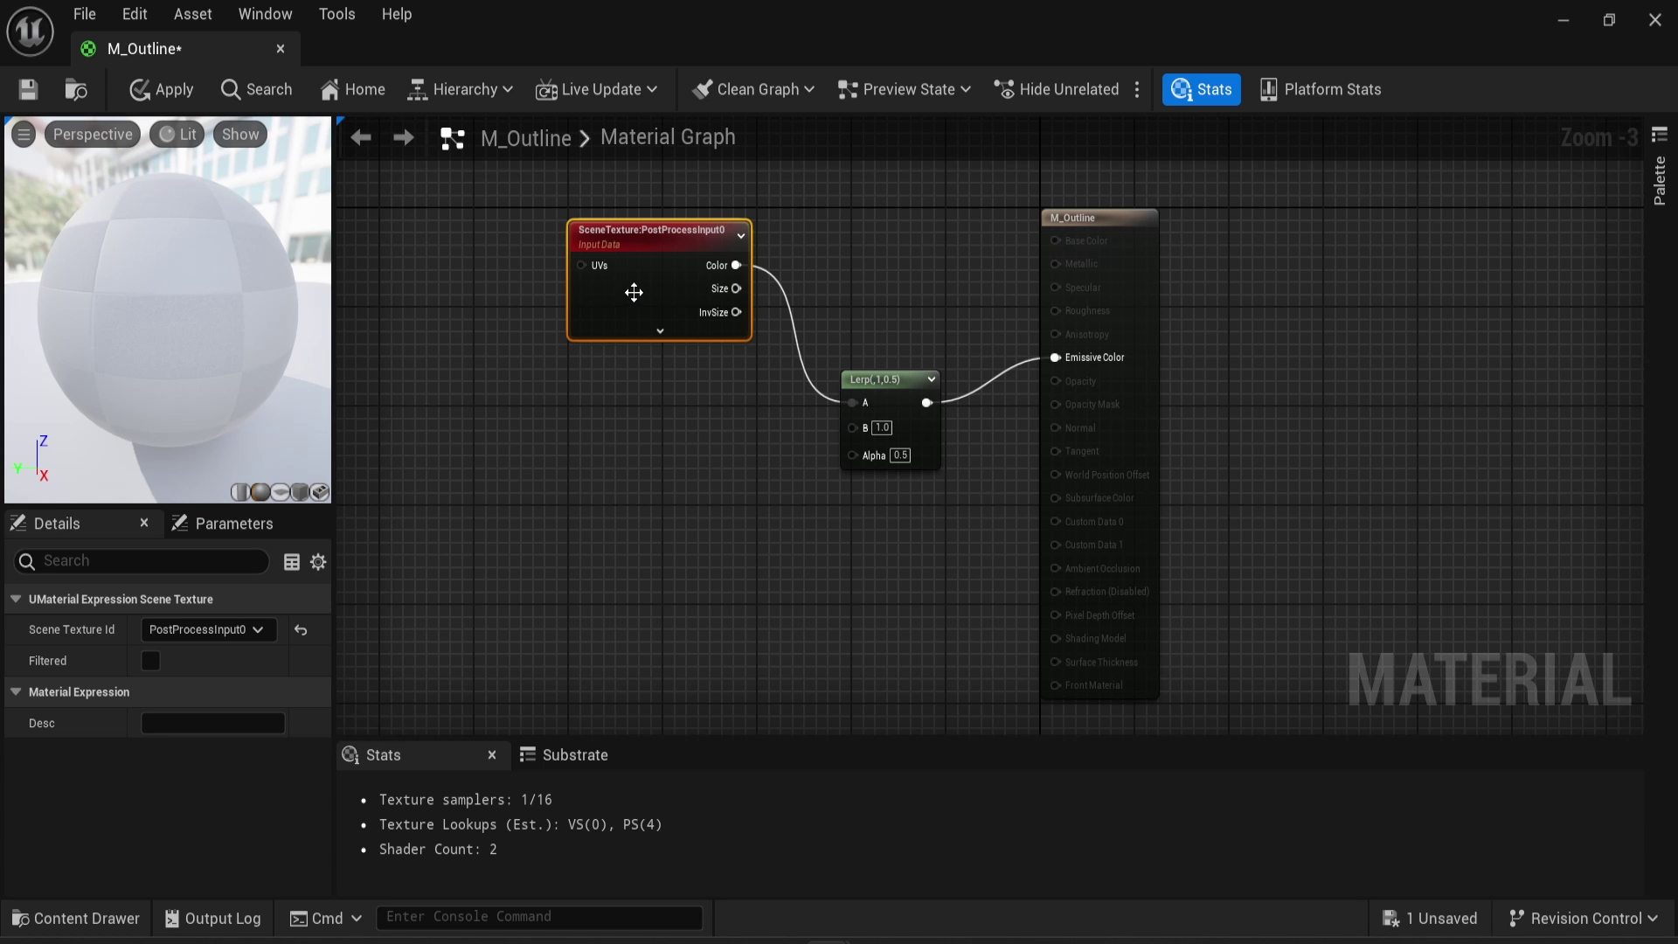
Add a Constant3Vector node and convert it into a vector parameter named Color
{"action": "right_click", "coordinate": [558, 405]}
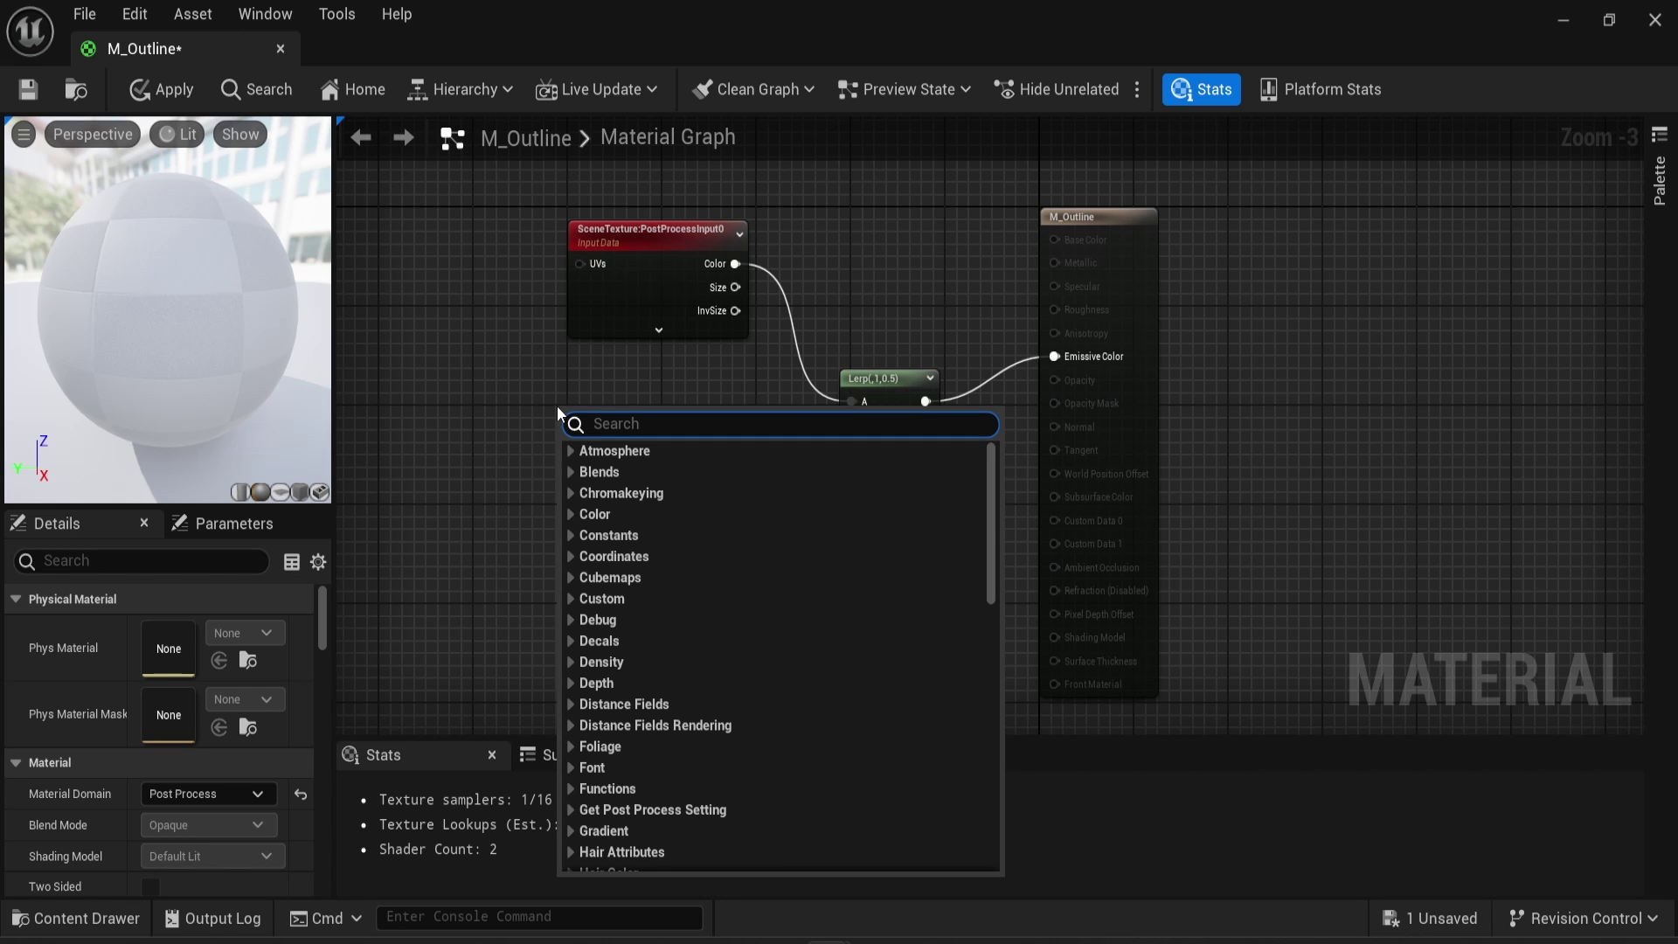
{"action": "type", "text": "constant"}
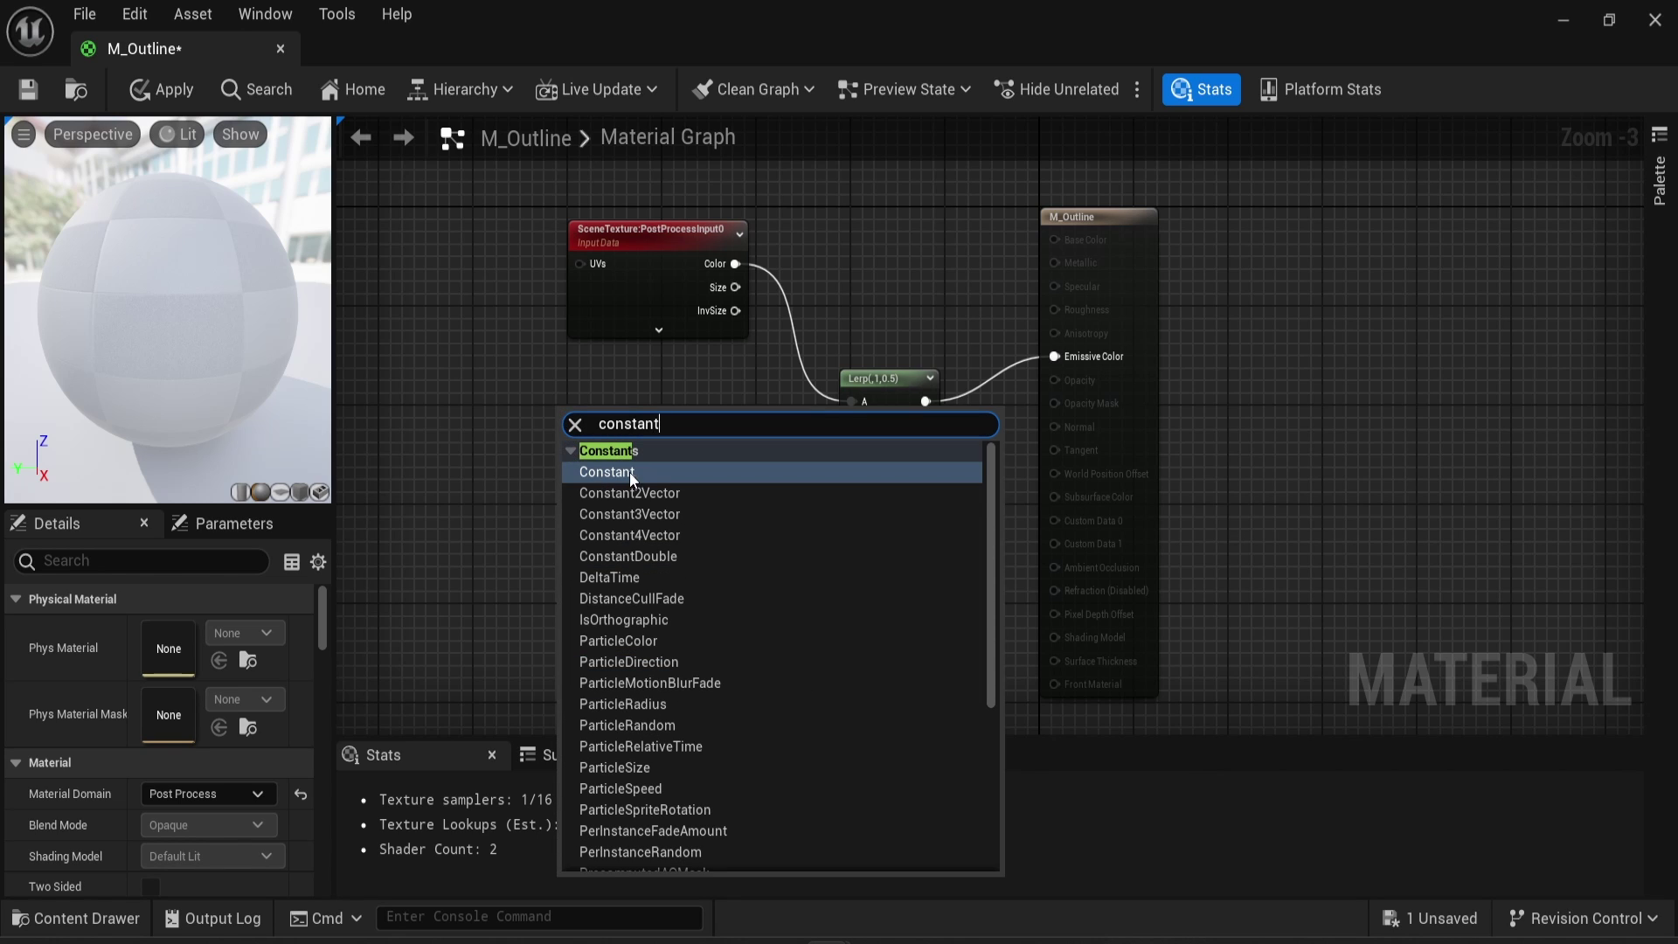
{"action": "left_click", "coordinate": [637, 513]}
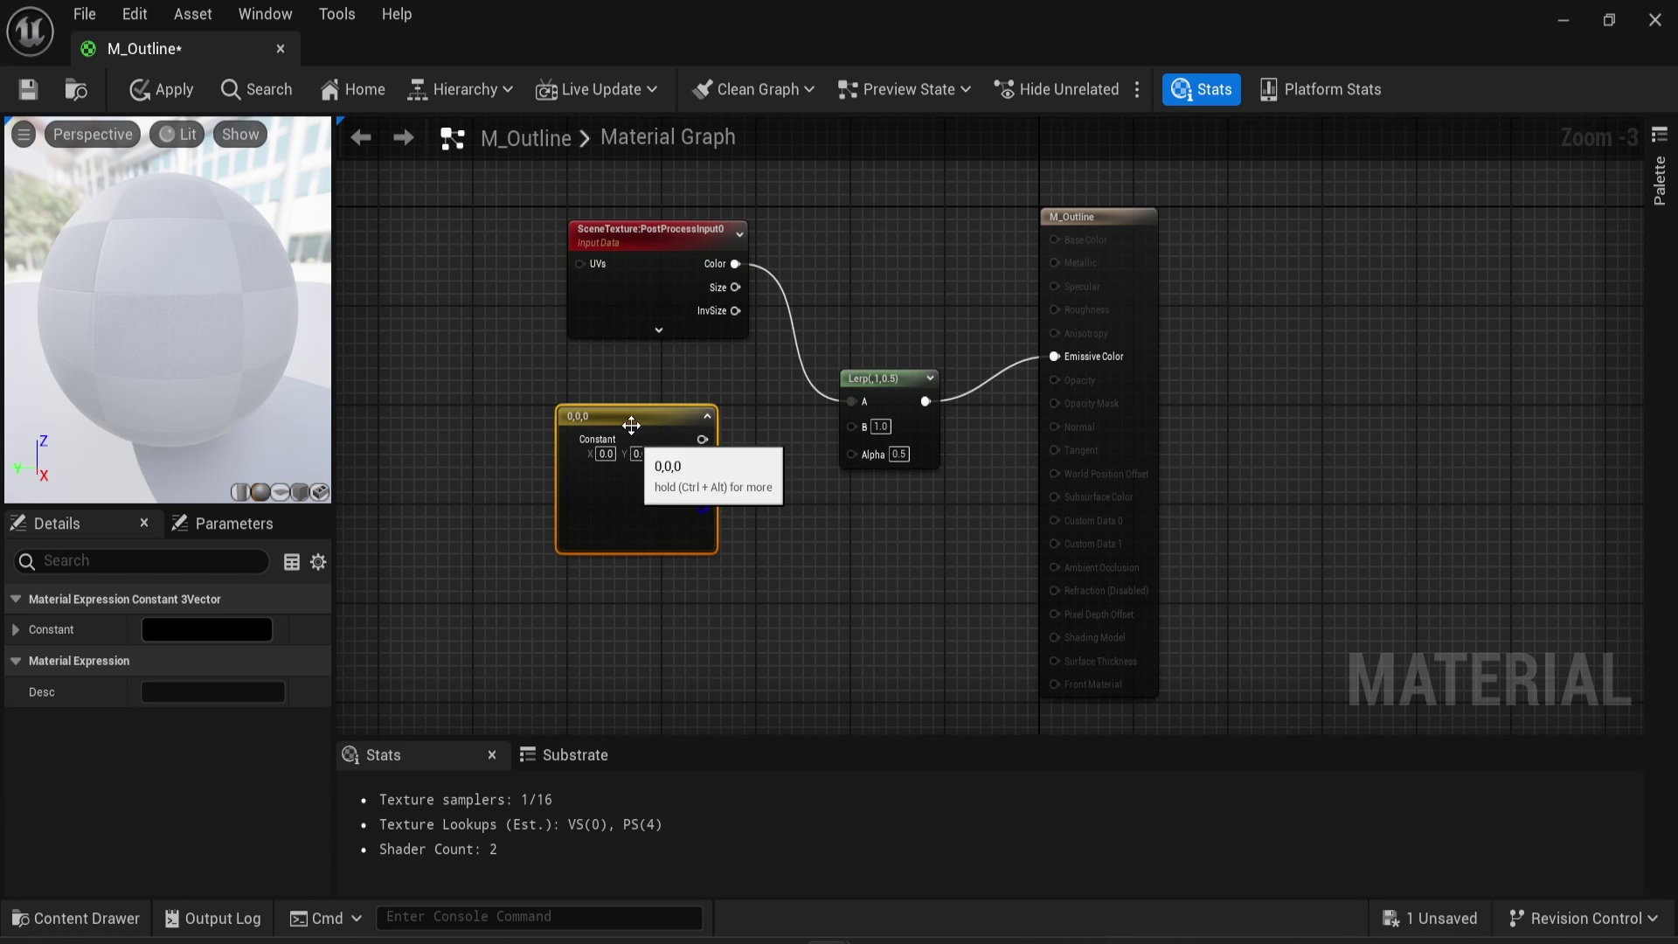
{"action": "left_click_drag", "start_coordinate": [611, 417], "coordinate": [539, 391]}
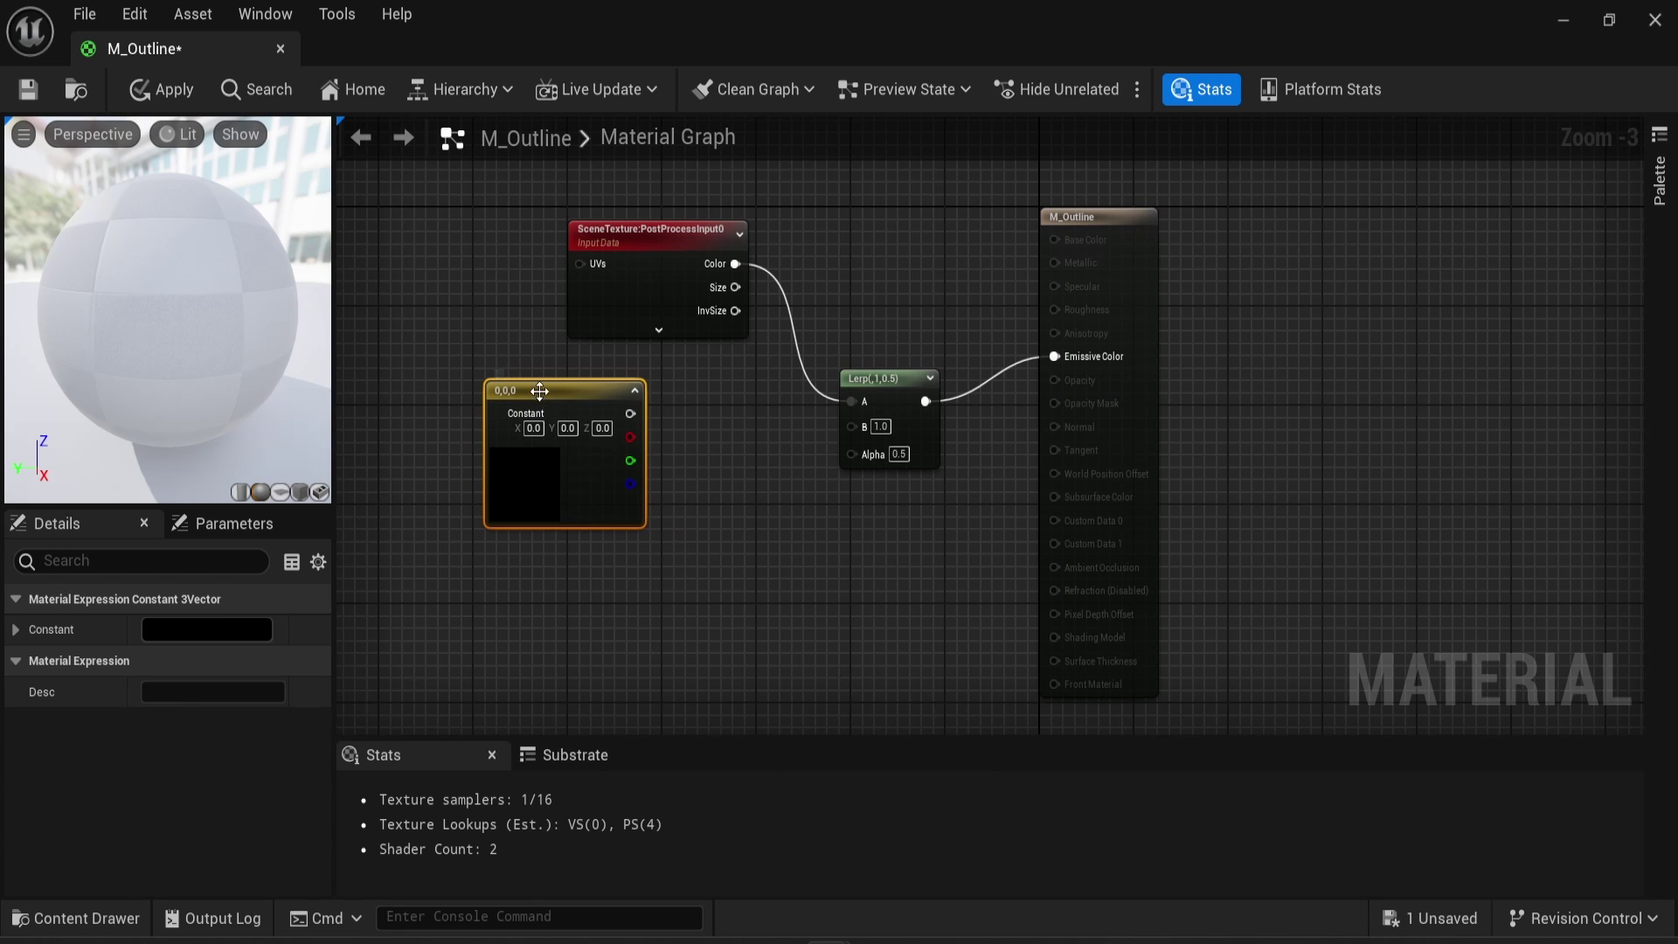
{"action": "right_click", "coordinate": [539, 391]}
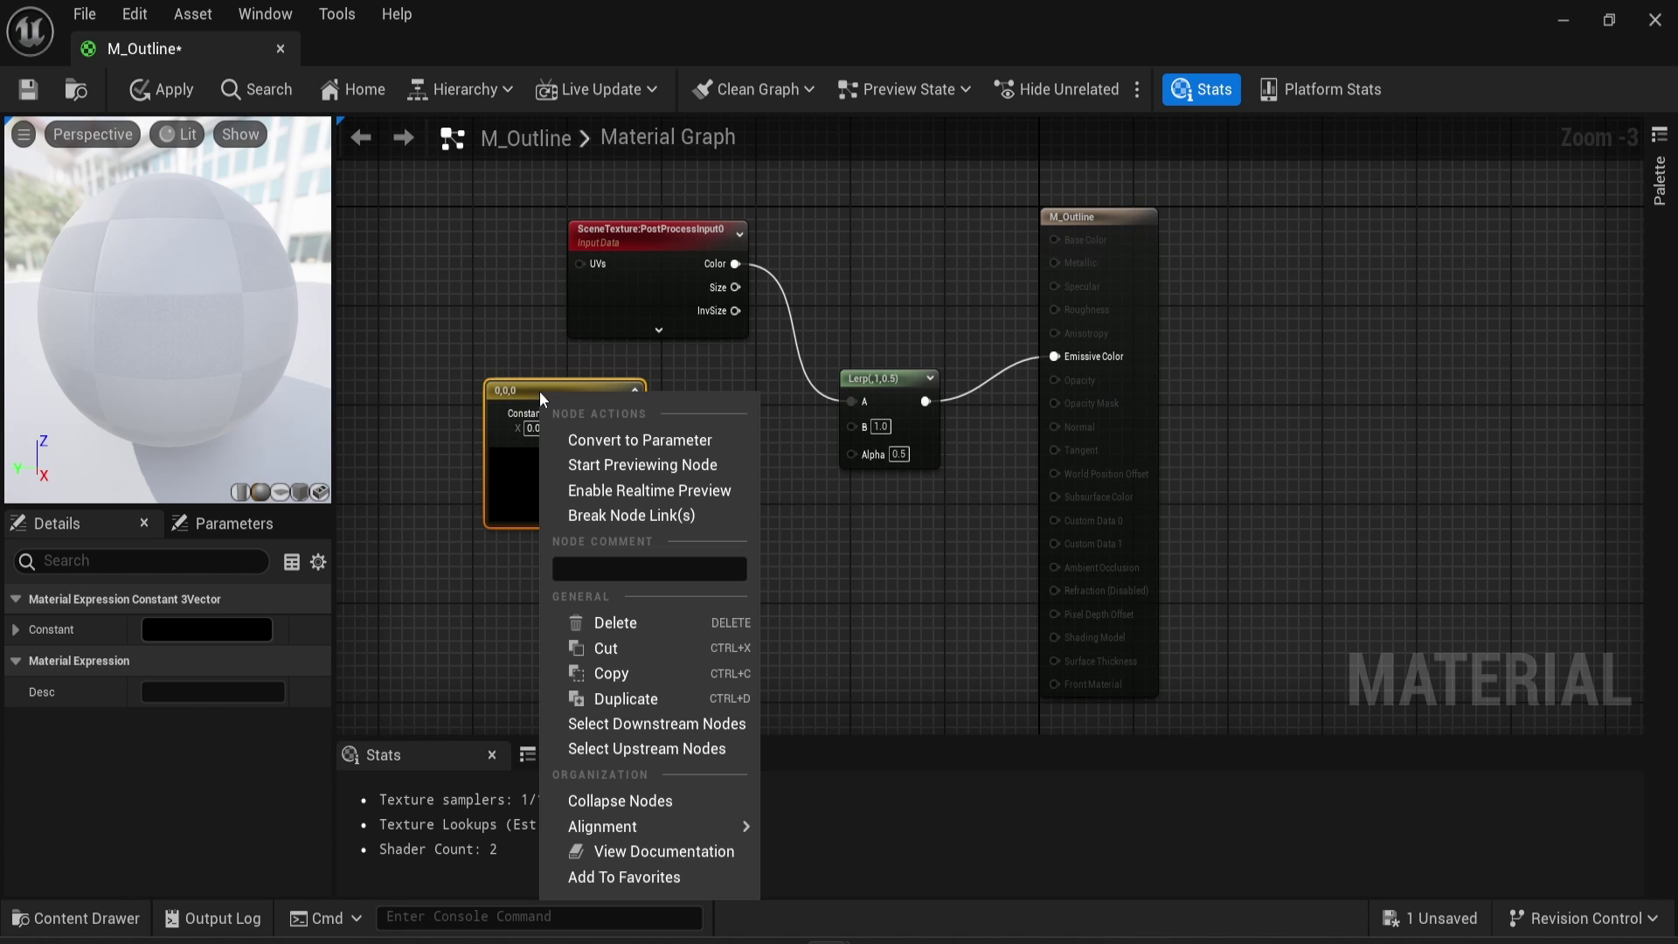
{"action": "left_click", "coordinate": [616, 443]}
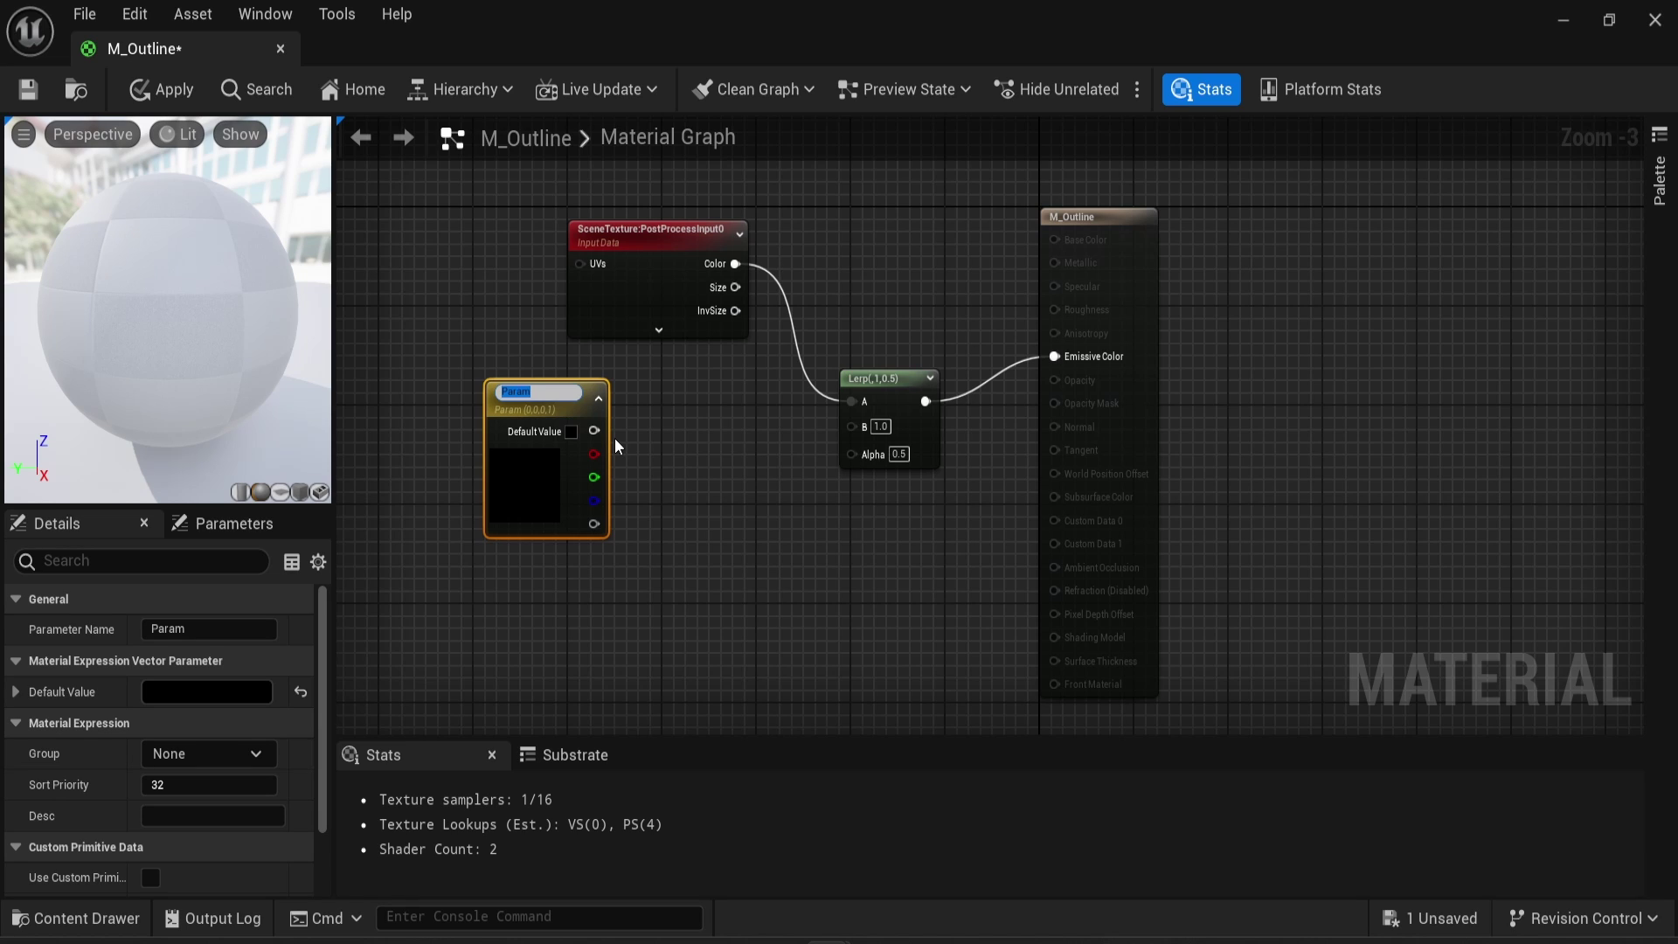
{"action": "type", "text": "Color"}
{"action": "key", "text": "Return"}
Wire the Color parameter's R, G, B and A pins into a new MakeFloat4's X, Y, Z and A inputs
{"action": "left_click_drag", "start_coordinate": [534, 392], "coordinate": [475, 397]}
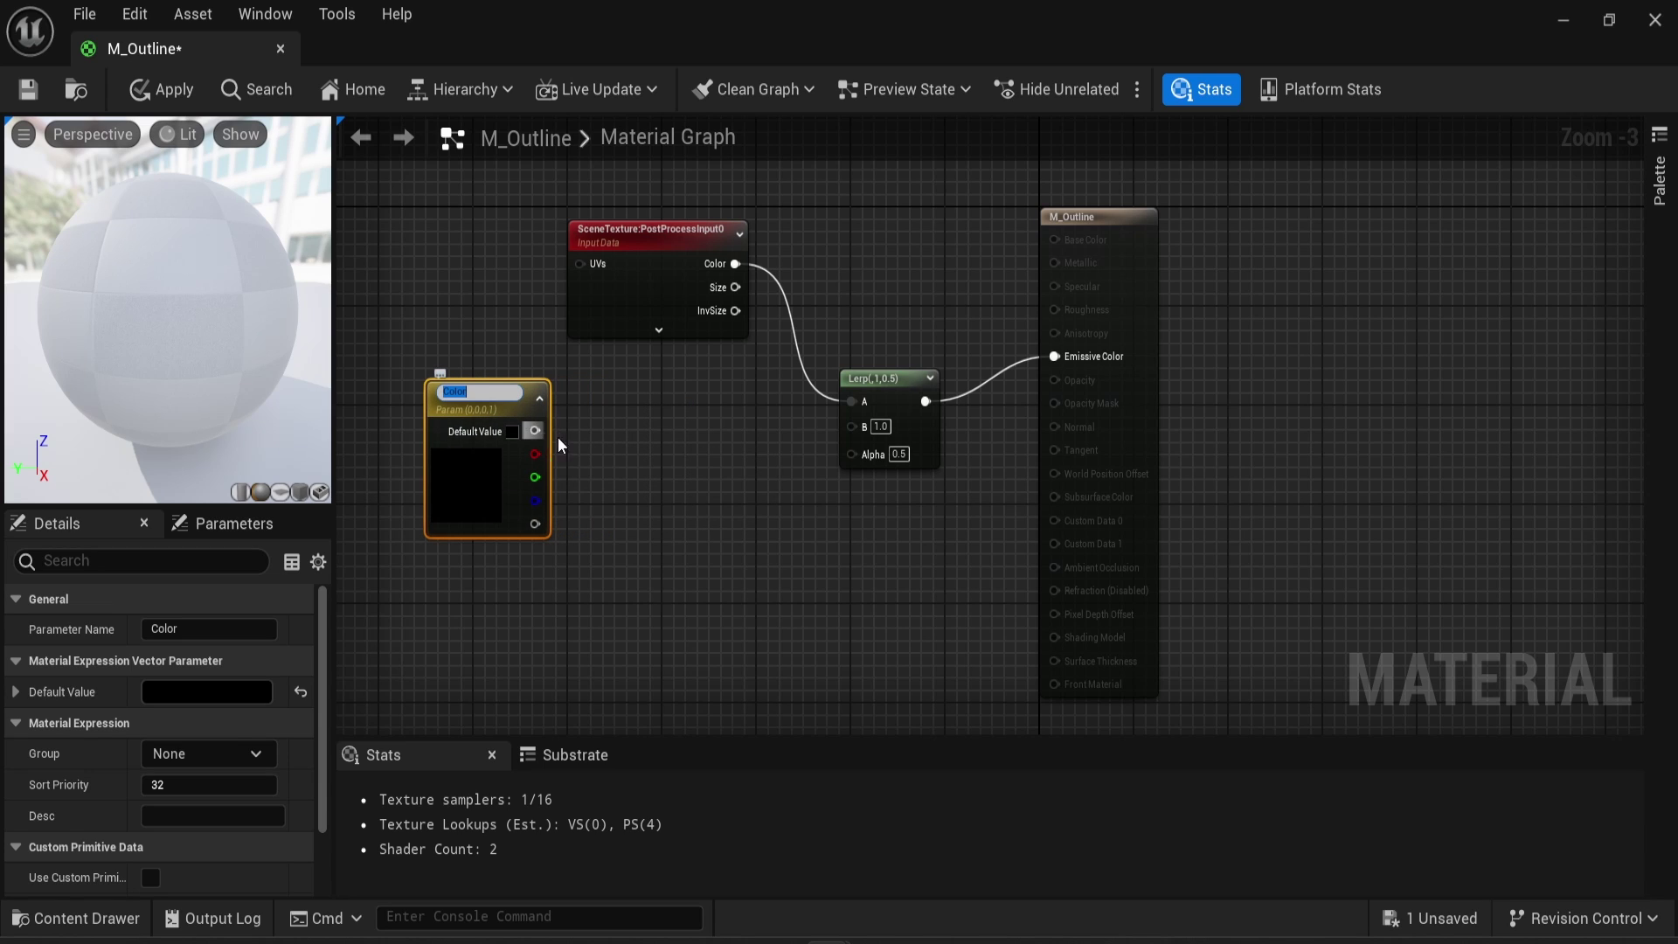
{"action": "left_click_drag", "start_coordinate": [535, 454], "coordinate": [627, 455]}
{"action": "type", "text": "make"}
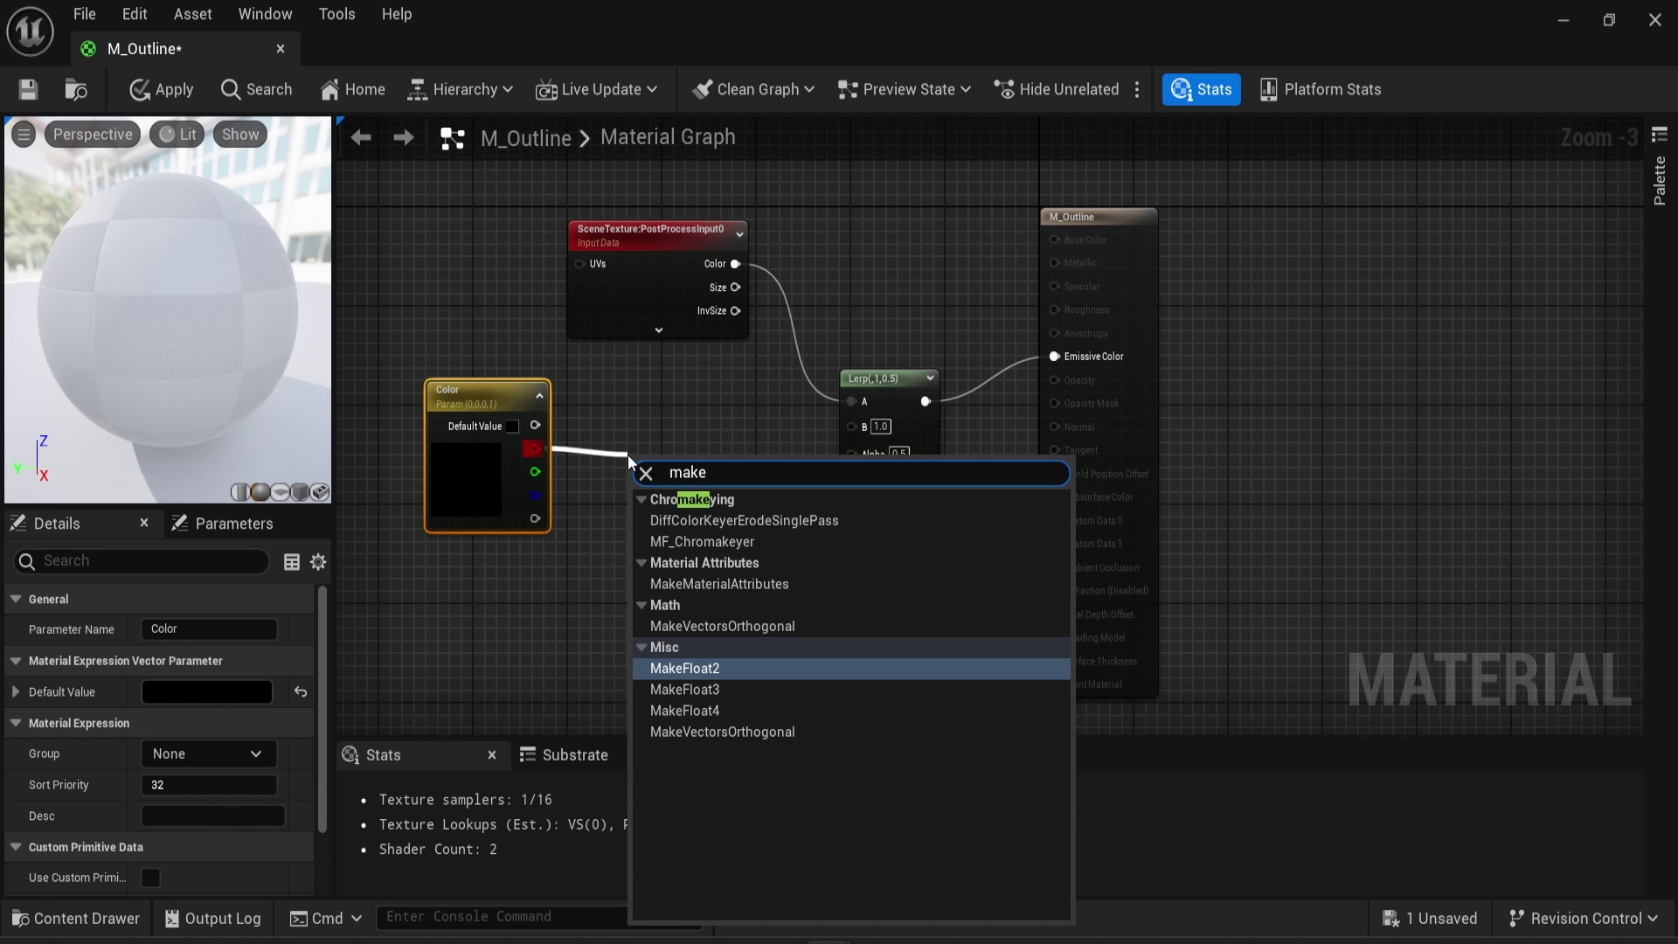
{"action": "key", "text": "Down"}
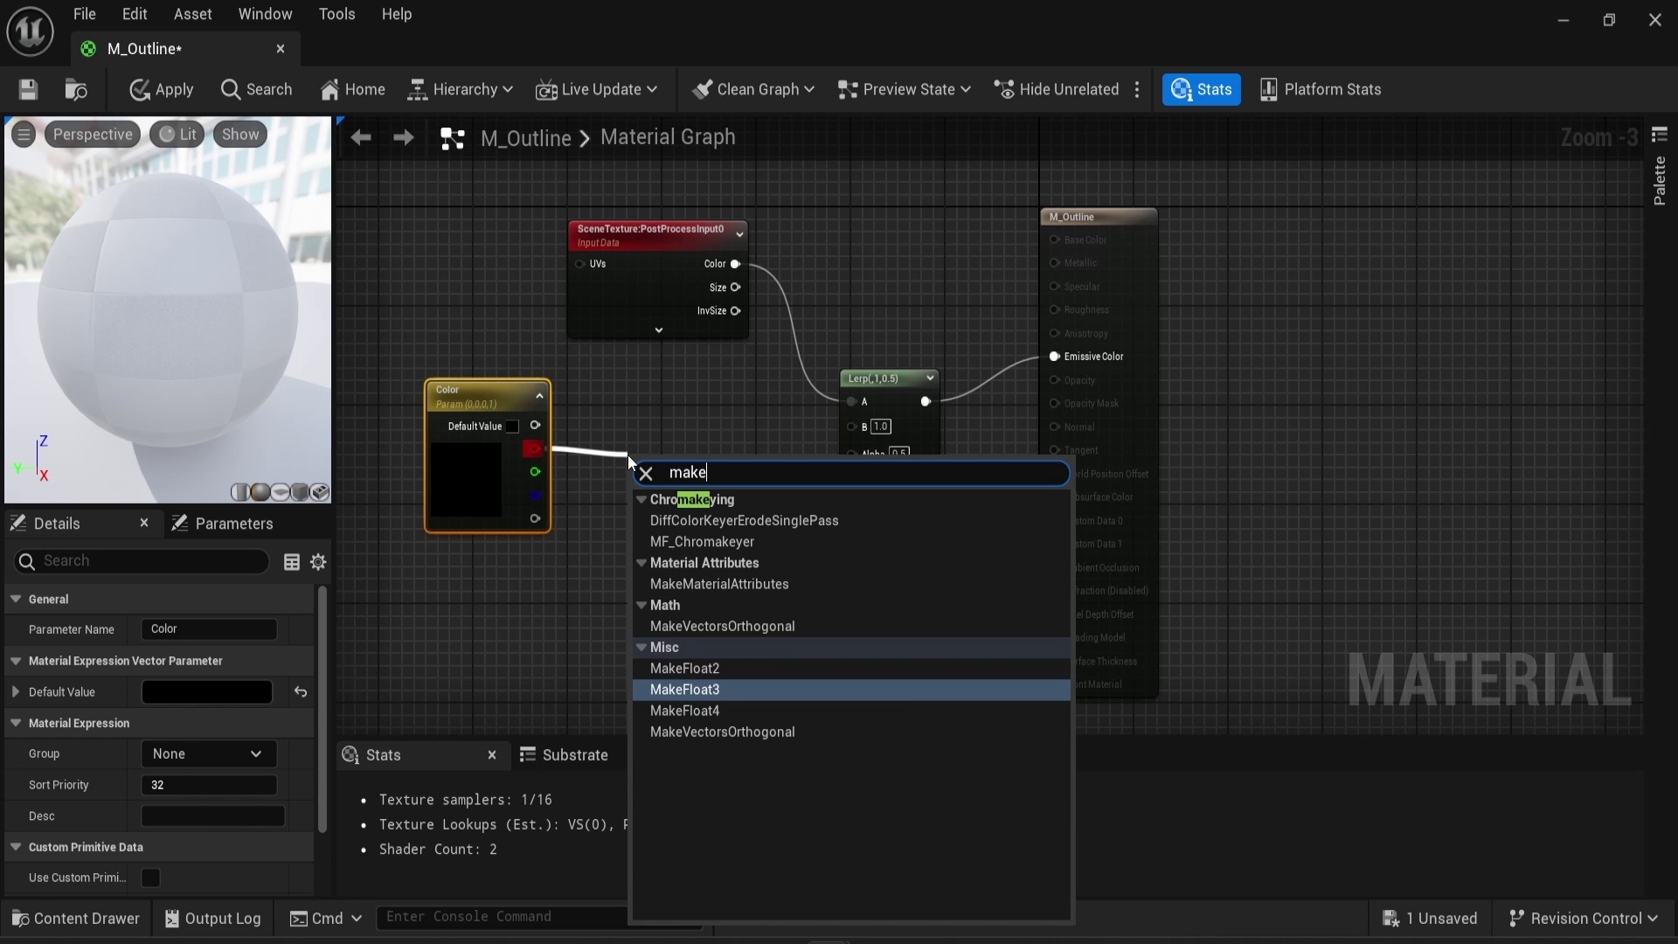
{"action": "left_click", "coordinate": [687, 708]}
{"action": "left_click_drag", "start_coordinate": [659, 464], "coordinate": [658, 415]}
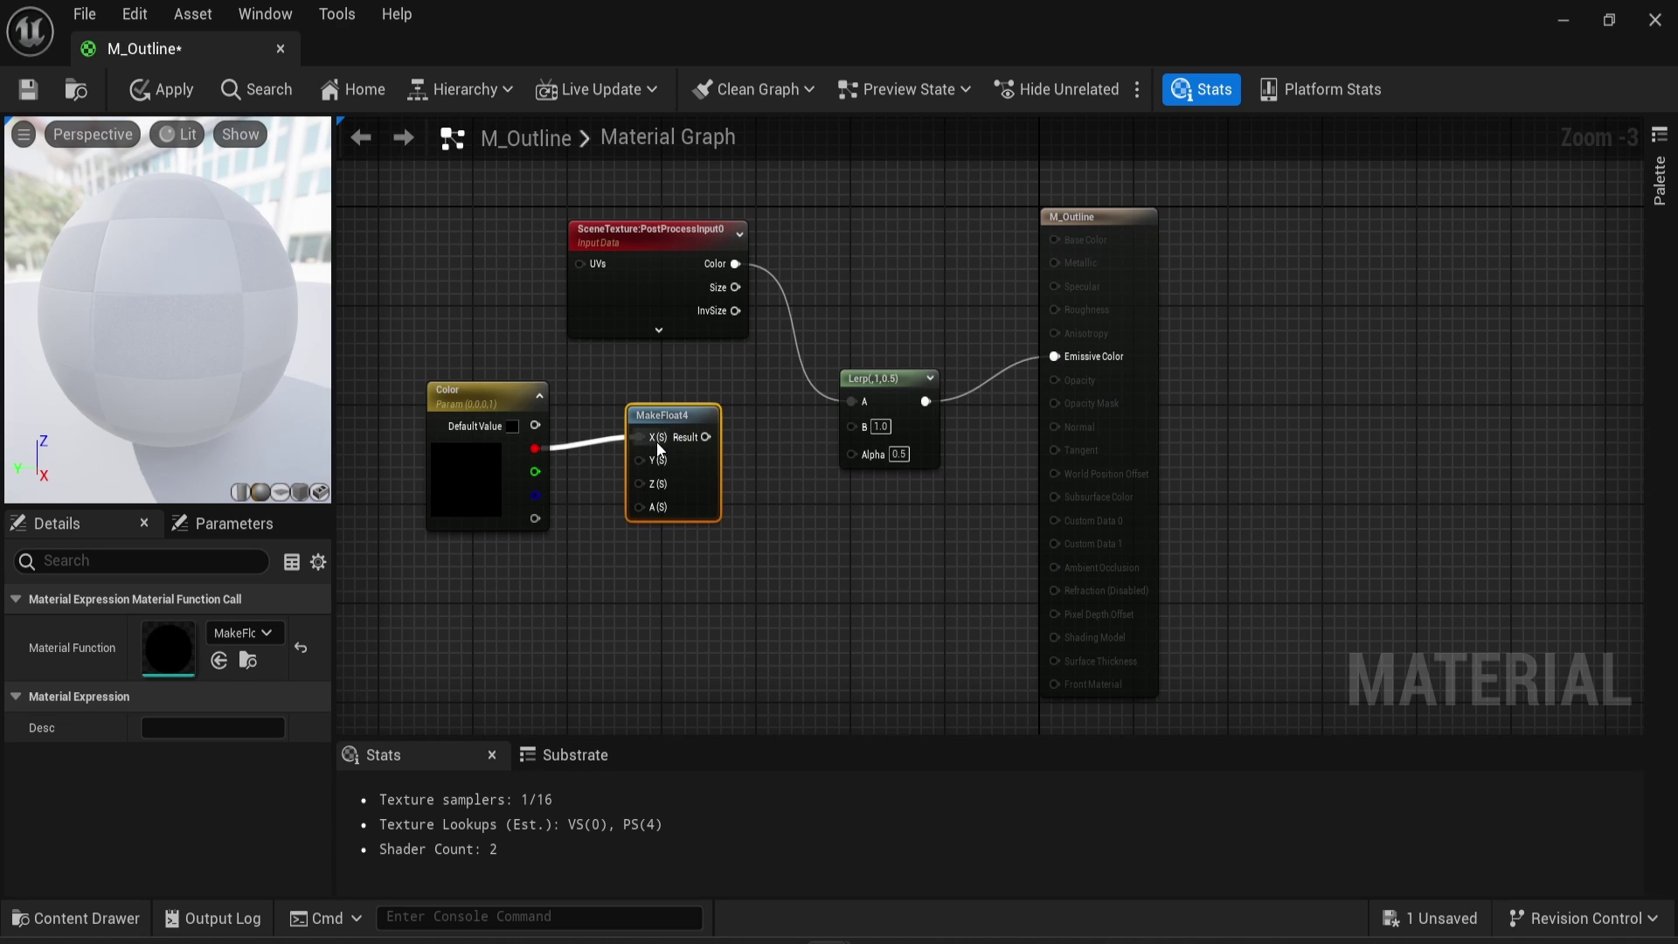
{"action": "left_click_drag", "start_coordinate": [535, 473], "coordinate": [657, 463]}
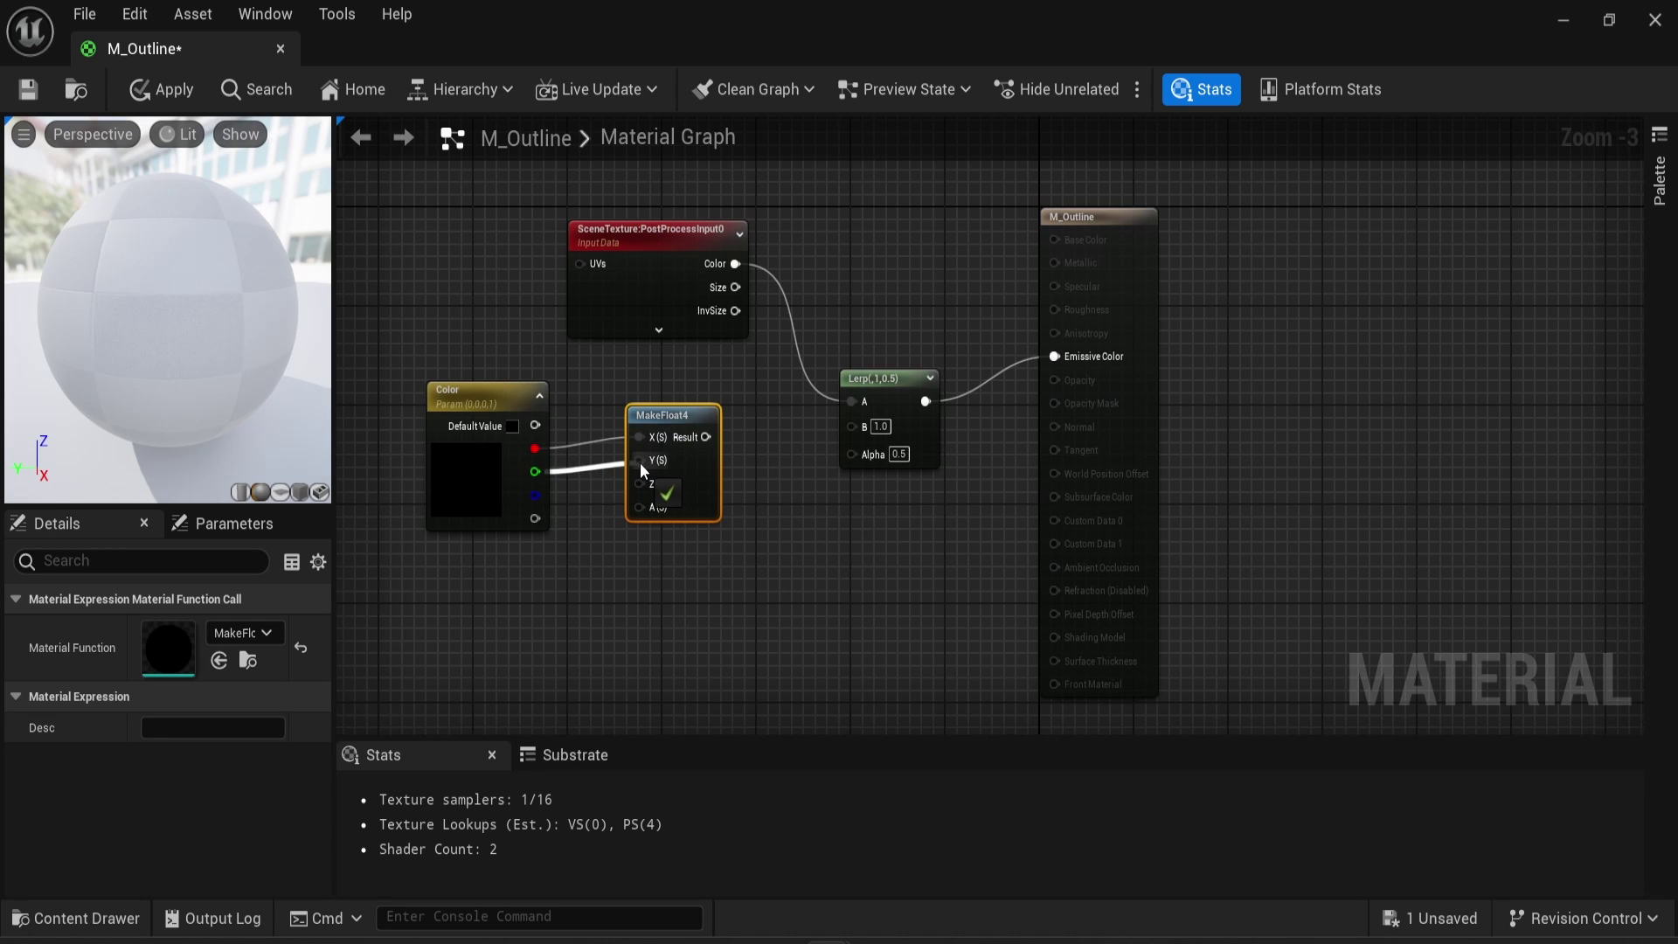
{"action": "left_click_drag", "start_coordinate": [535, 495], "coordinate": [651, 485]}
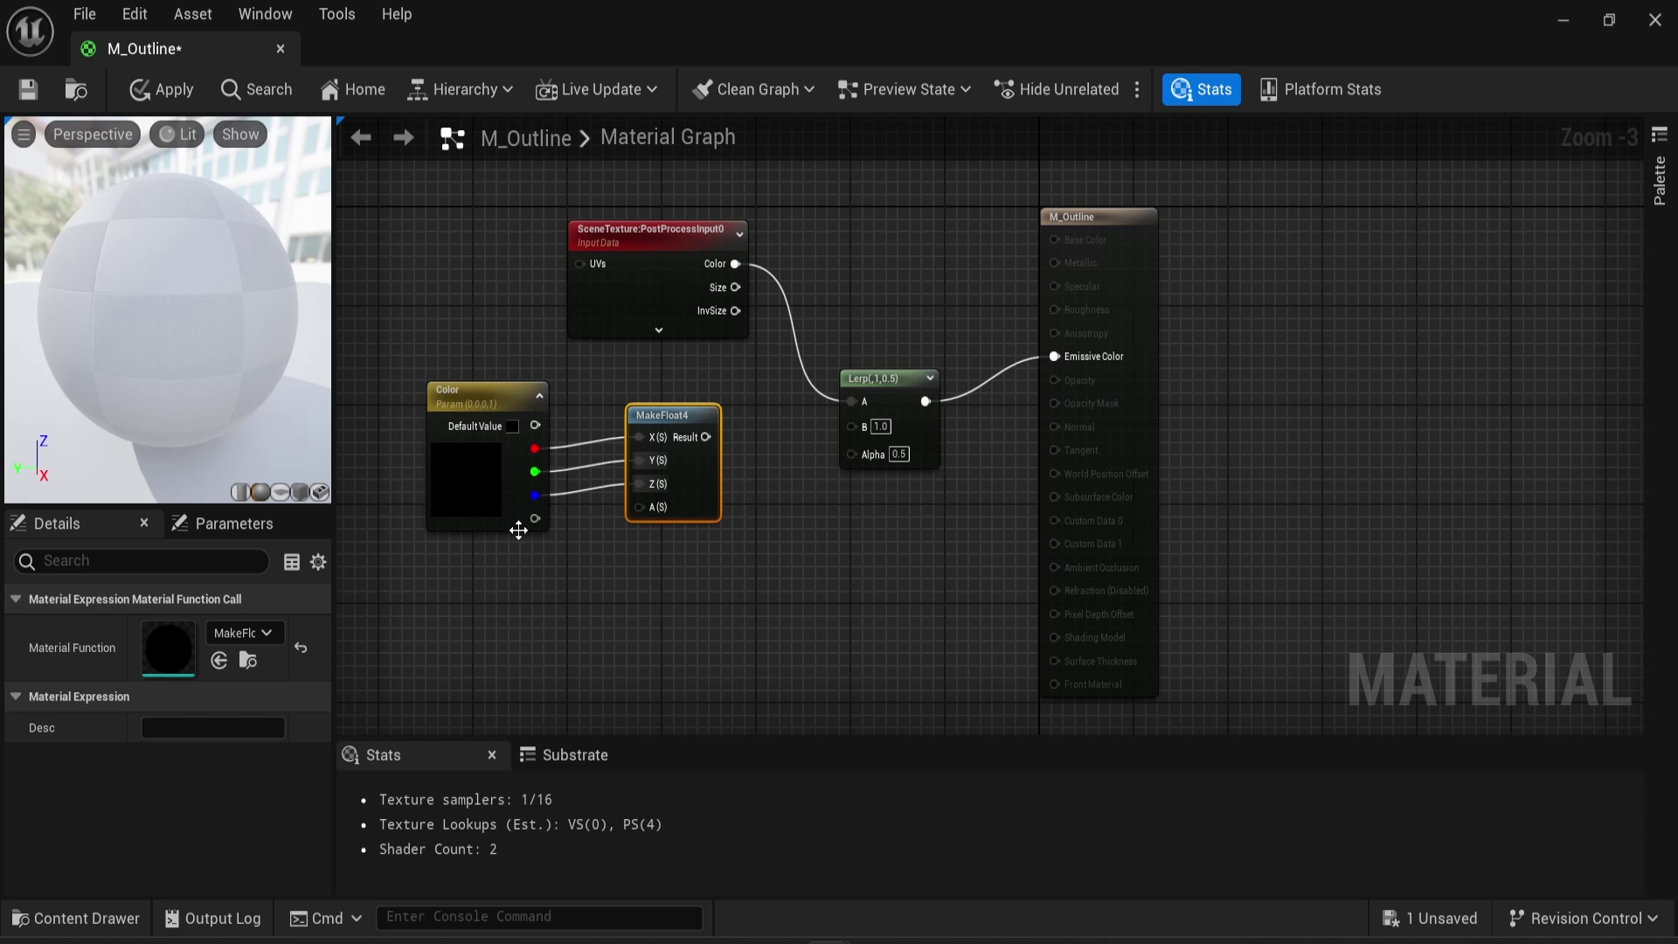
{"action": "left_click_drag", "start_coordinate": [533, 521], "coordinate": [642, 507]}
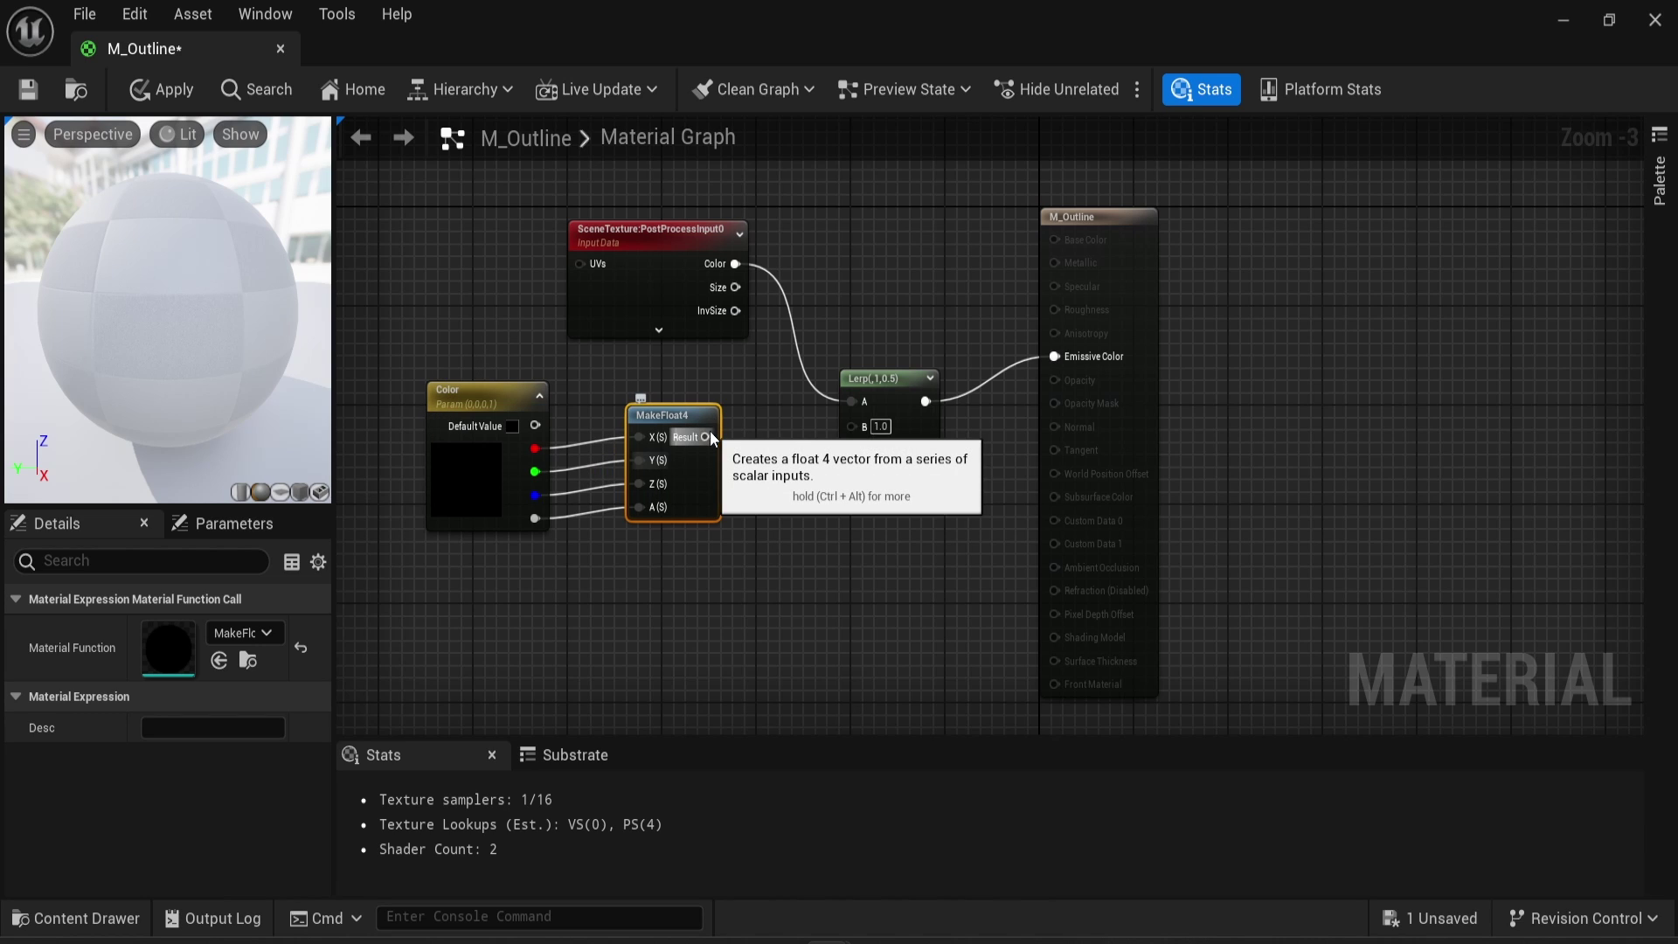
Add a Multiply node fed by the MakeFloat4 Result
{"action": "left_click_drag", "start_coordinate": [707, 437], "coordinate": [774, 543]}
{"action": "type", "text": "multi"}
{"action": "key", "text": "Return"}
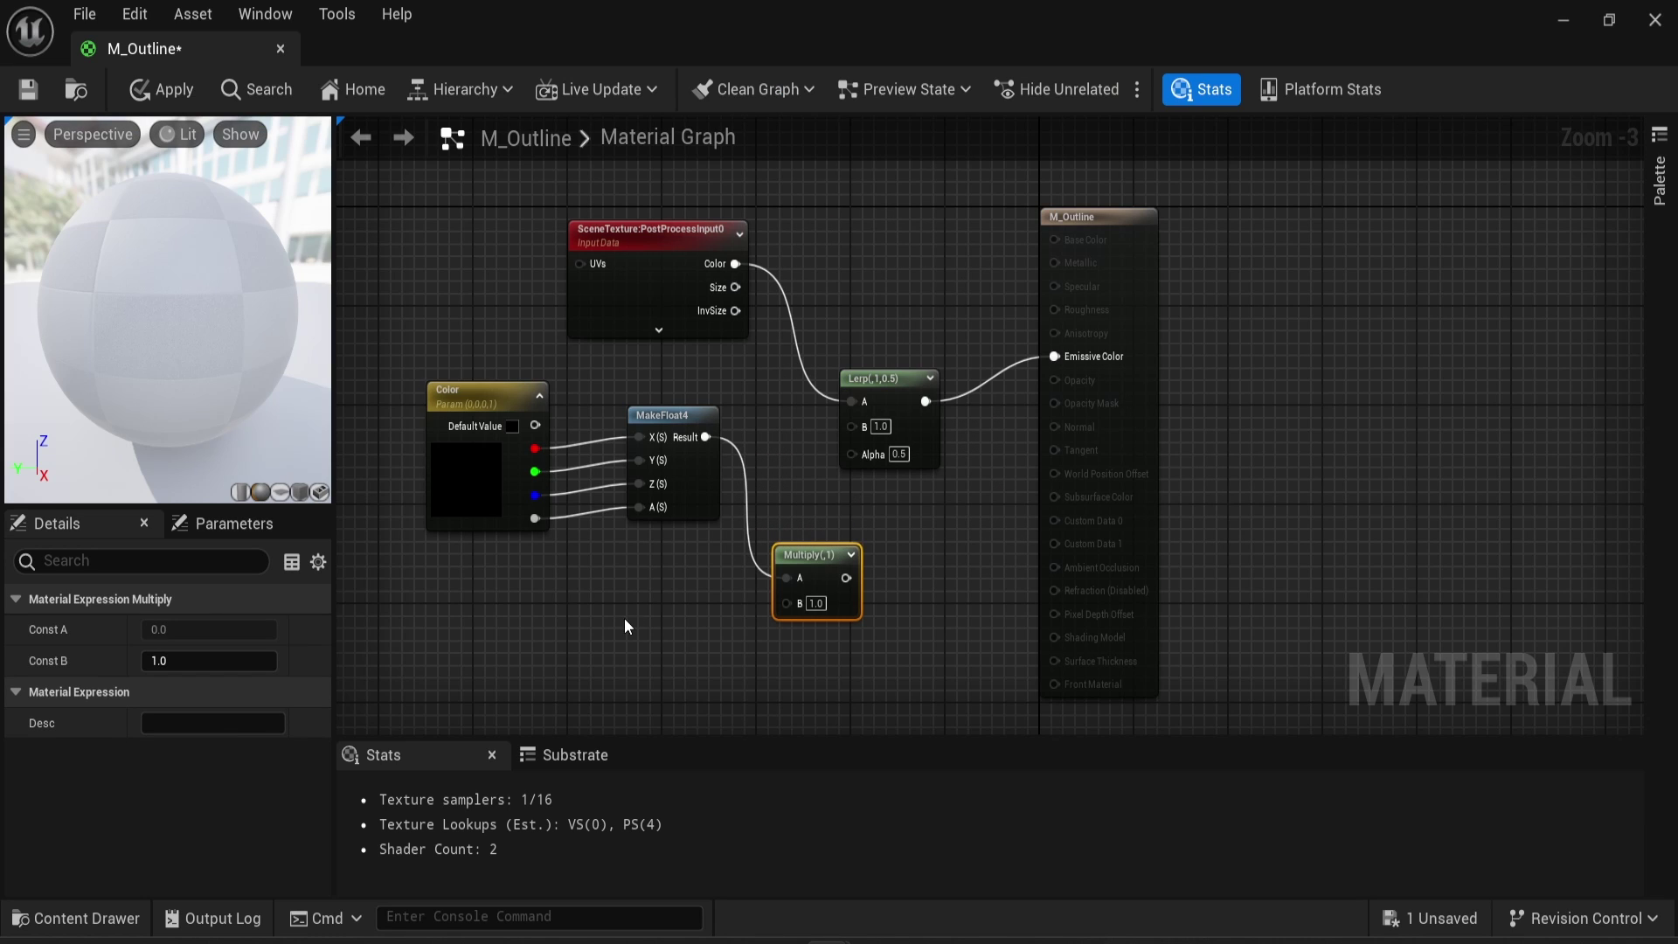
Add a Constant node and convert it into a scalar parameter named Glow Intensity
{"action": "right_click", "coordinate": [594, 602]}
{"action": "type", "text": "const"}
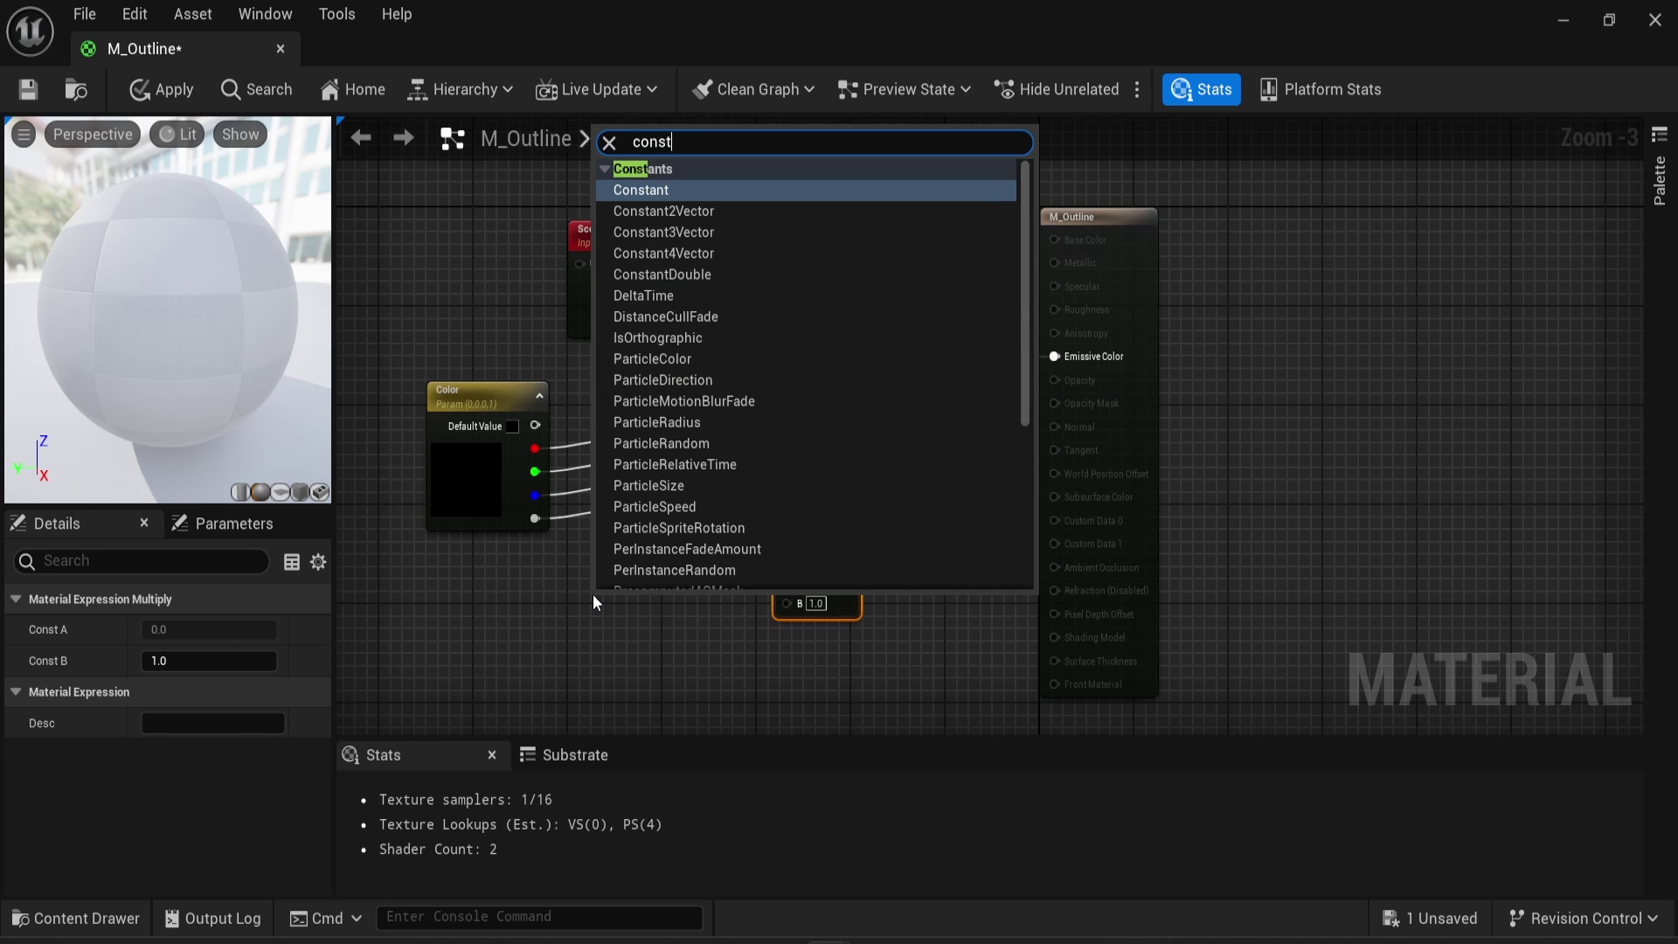
{"action": "left_click", "coordinate": [698, 188]}
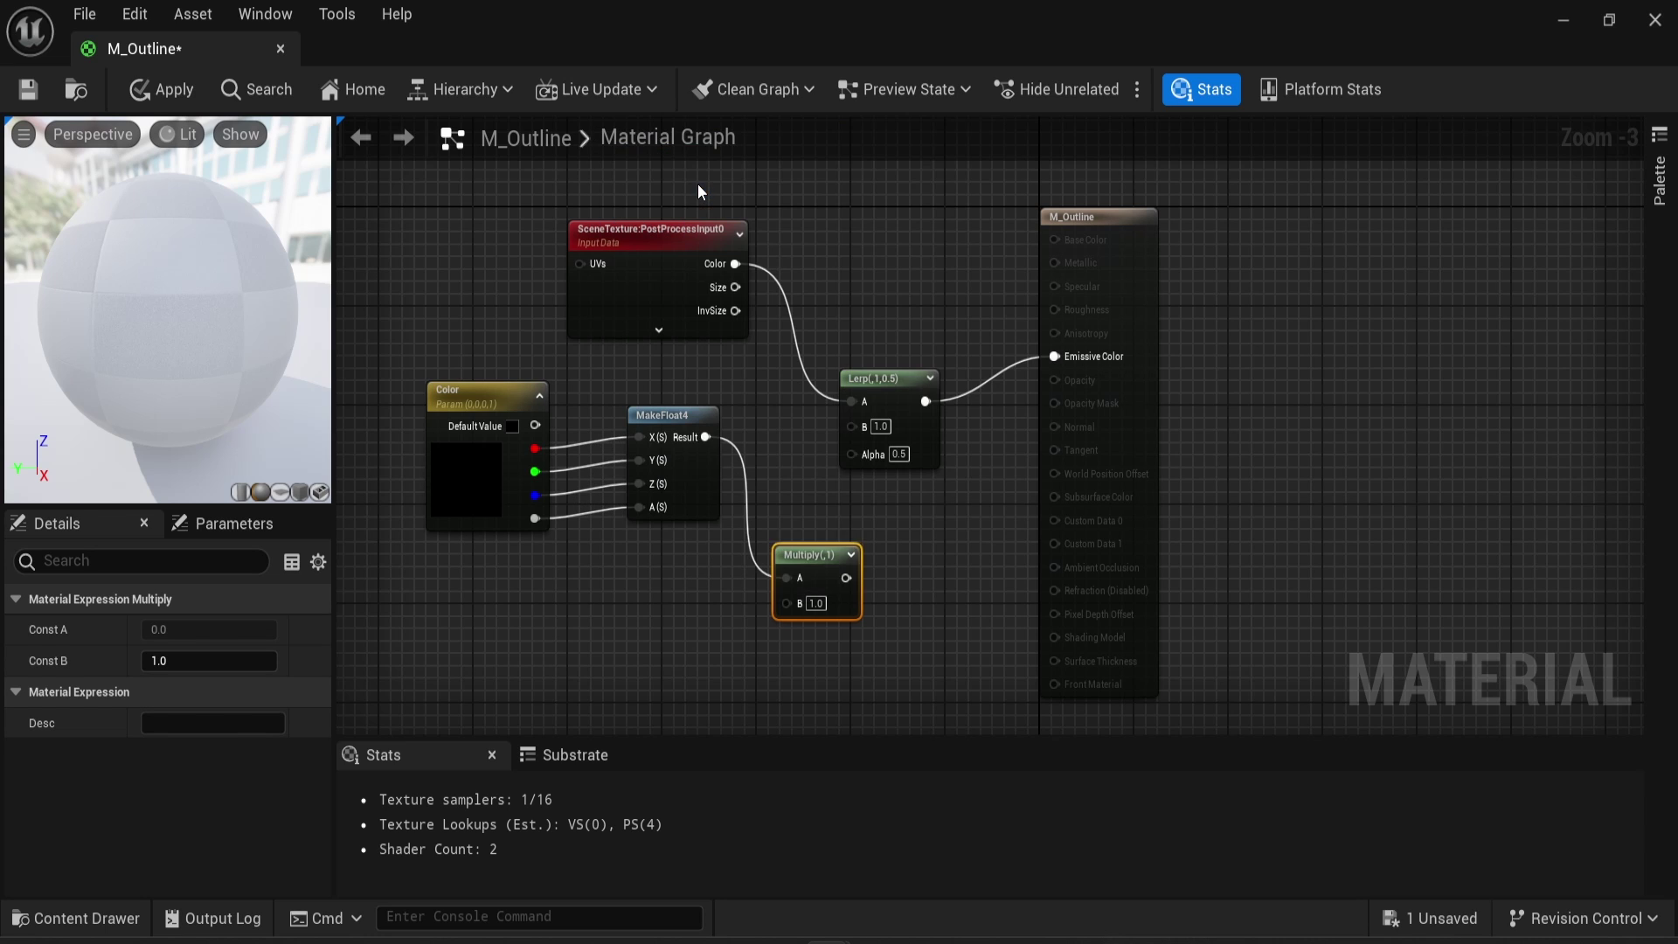
{"action": "left_click_drag", "start_coordinate": [628, 610], "coordinate": [611, 609]}
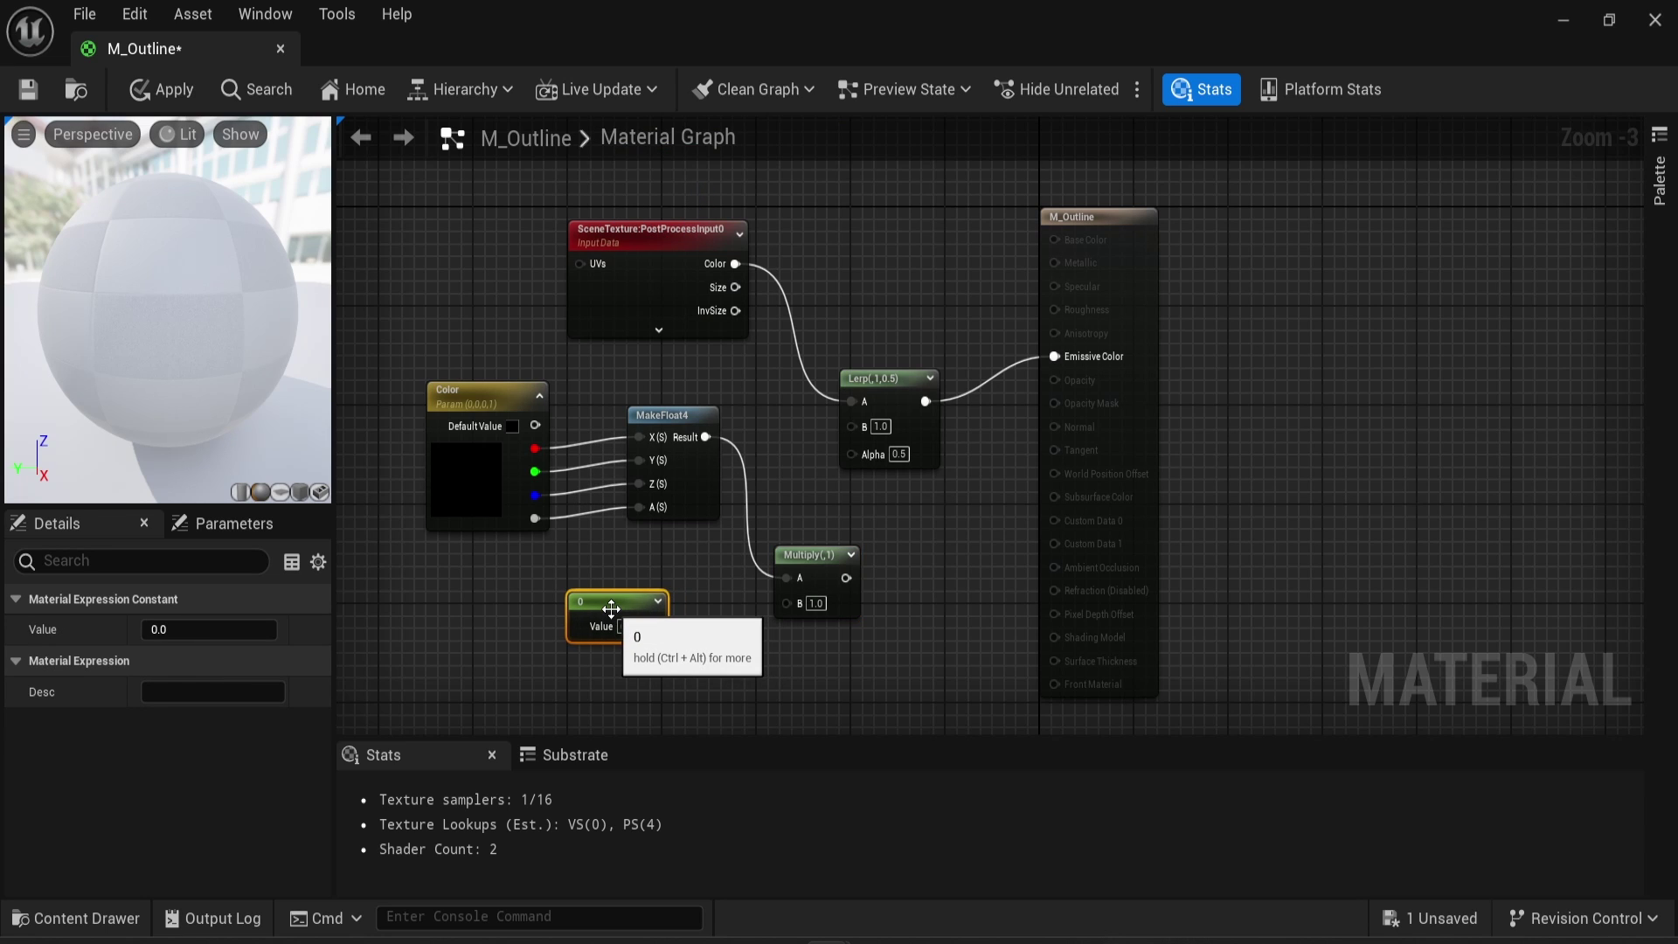
{"action": "right_click", "coordinate": [611, 608]}
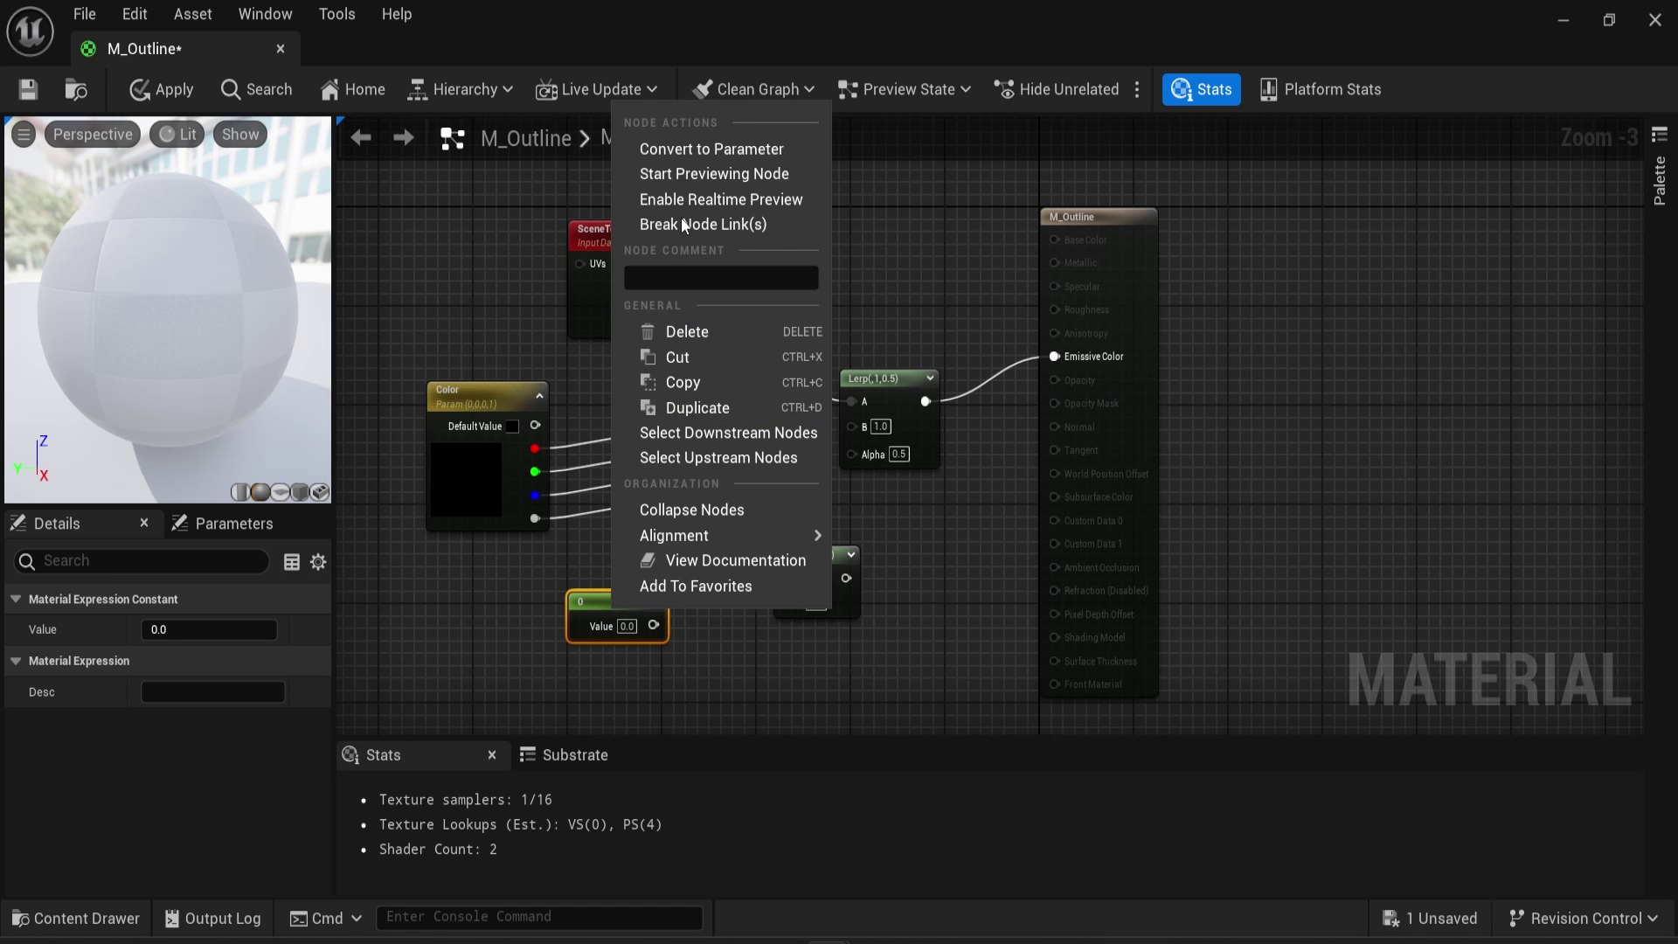
{"action": "left_click", "coordinate": [689, 150]}
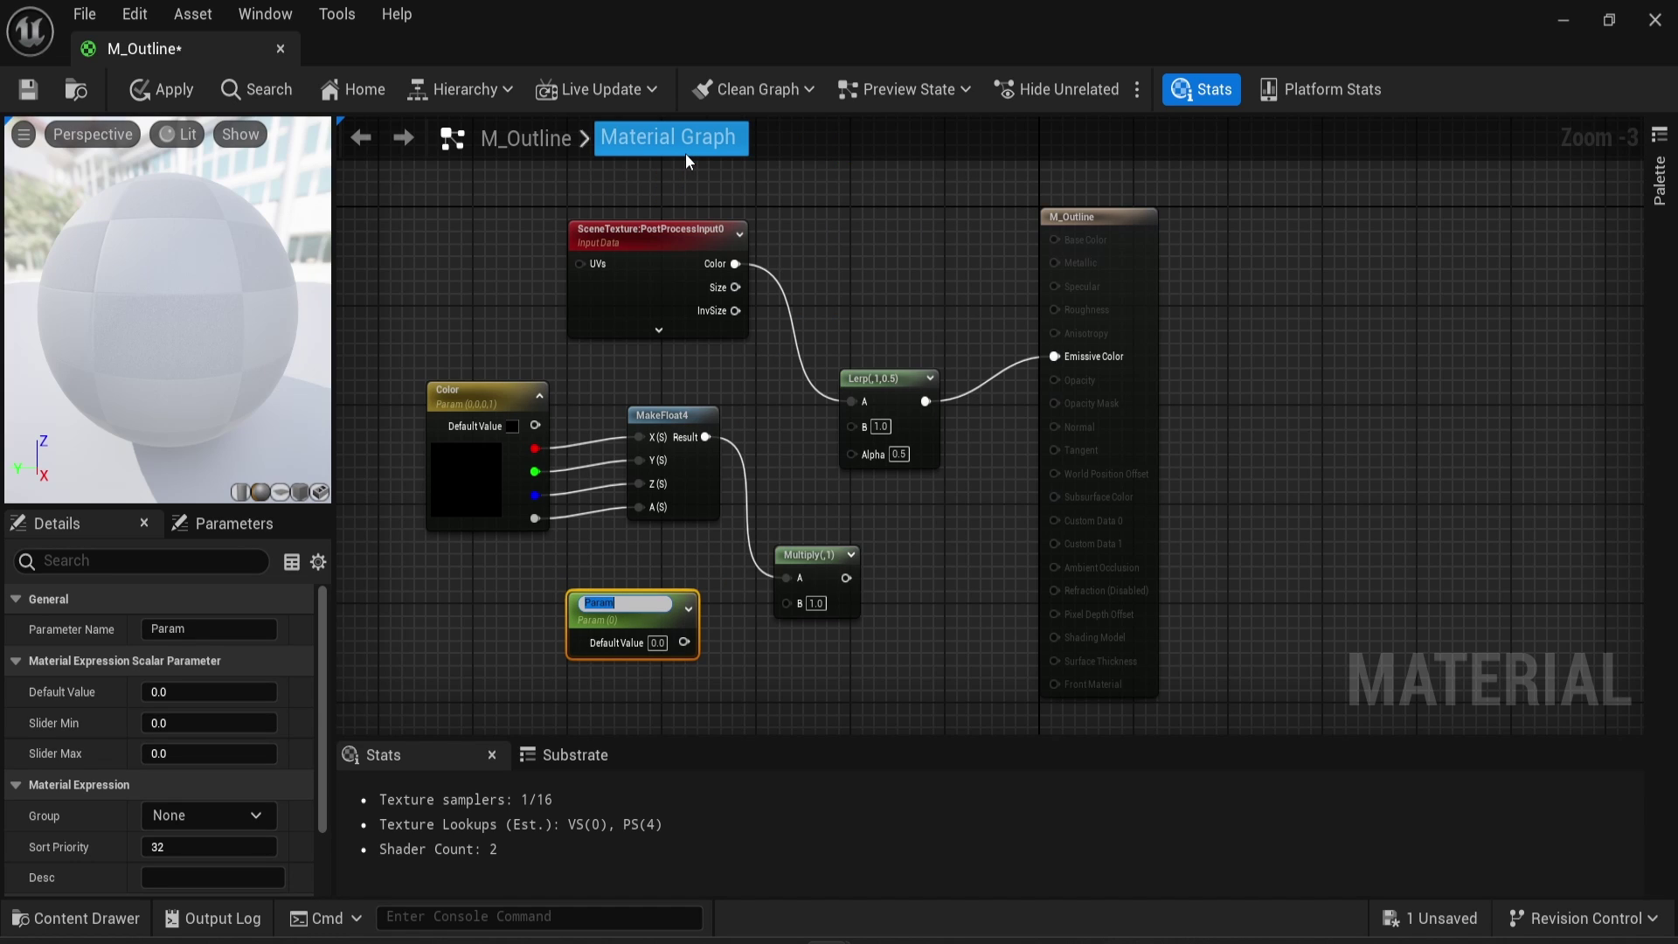
{"action": "key", "text": "BackSpace"}
{"action": "type", "text": "Glow Intensity"}
{"action": "key", "text": "Return"}
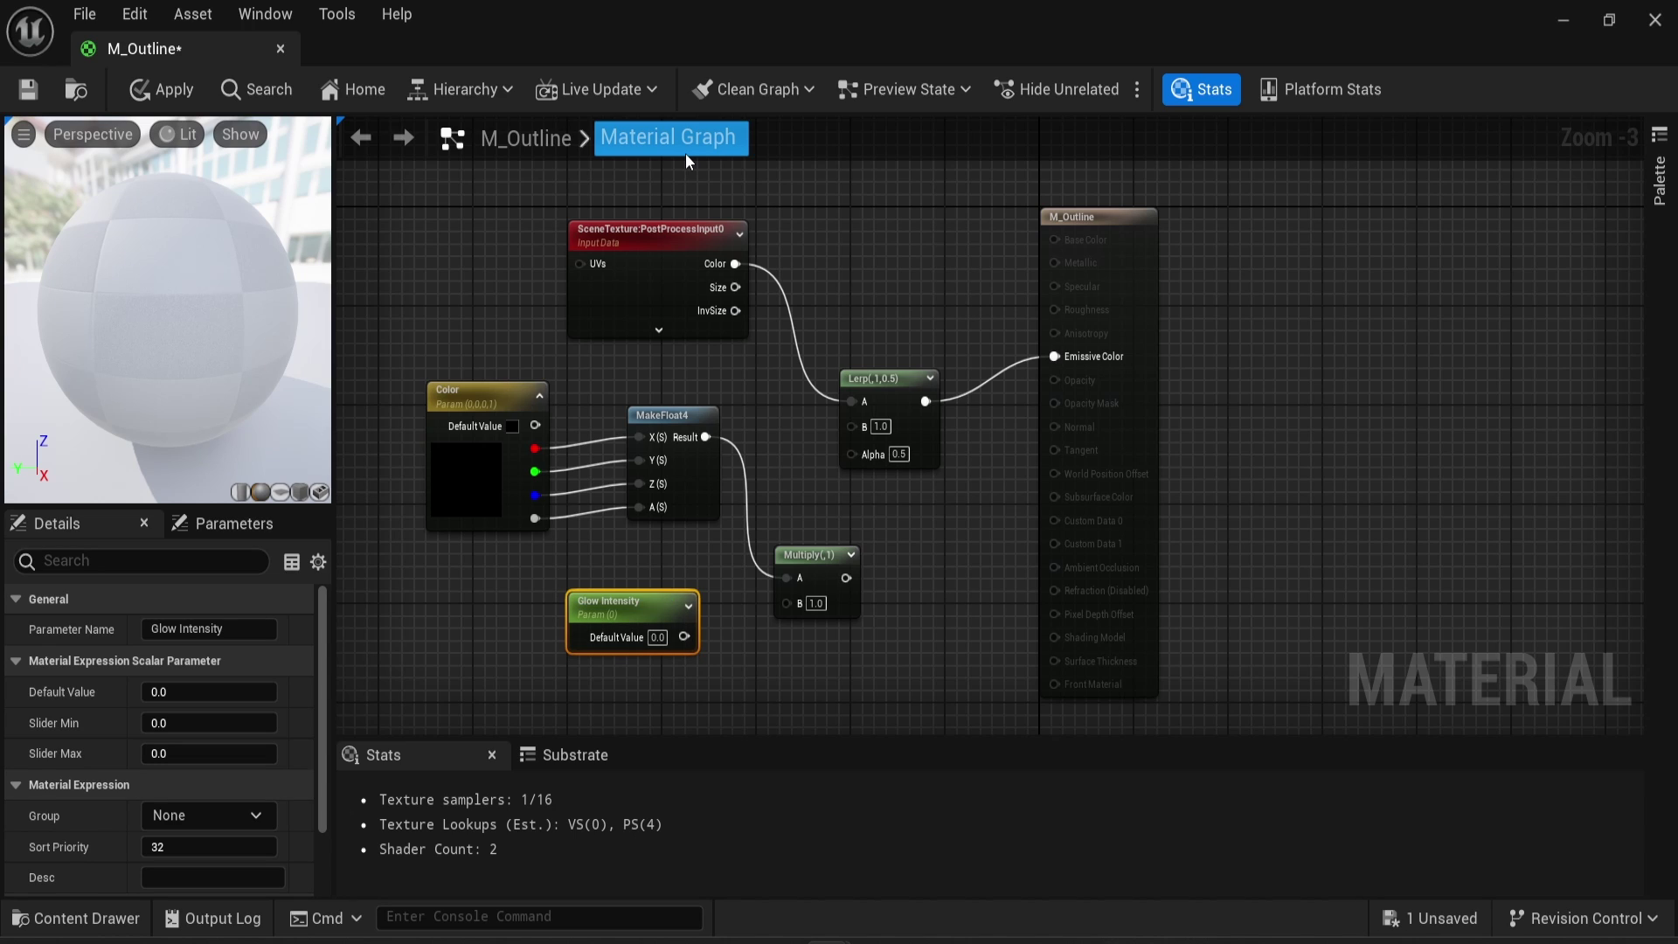
Connect Glow Intensity to Multiply's B input and Multiply's output to the Lerp's B input
{"action": "left_click_drag", "start_coordinate": [622, 612], "coordinate": [575, 612]}
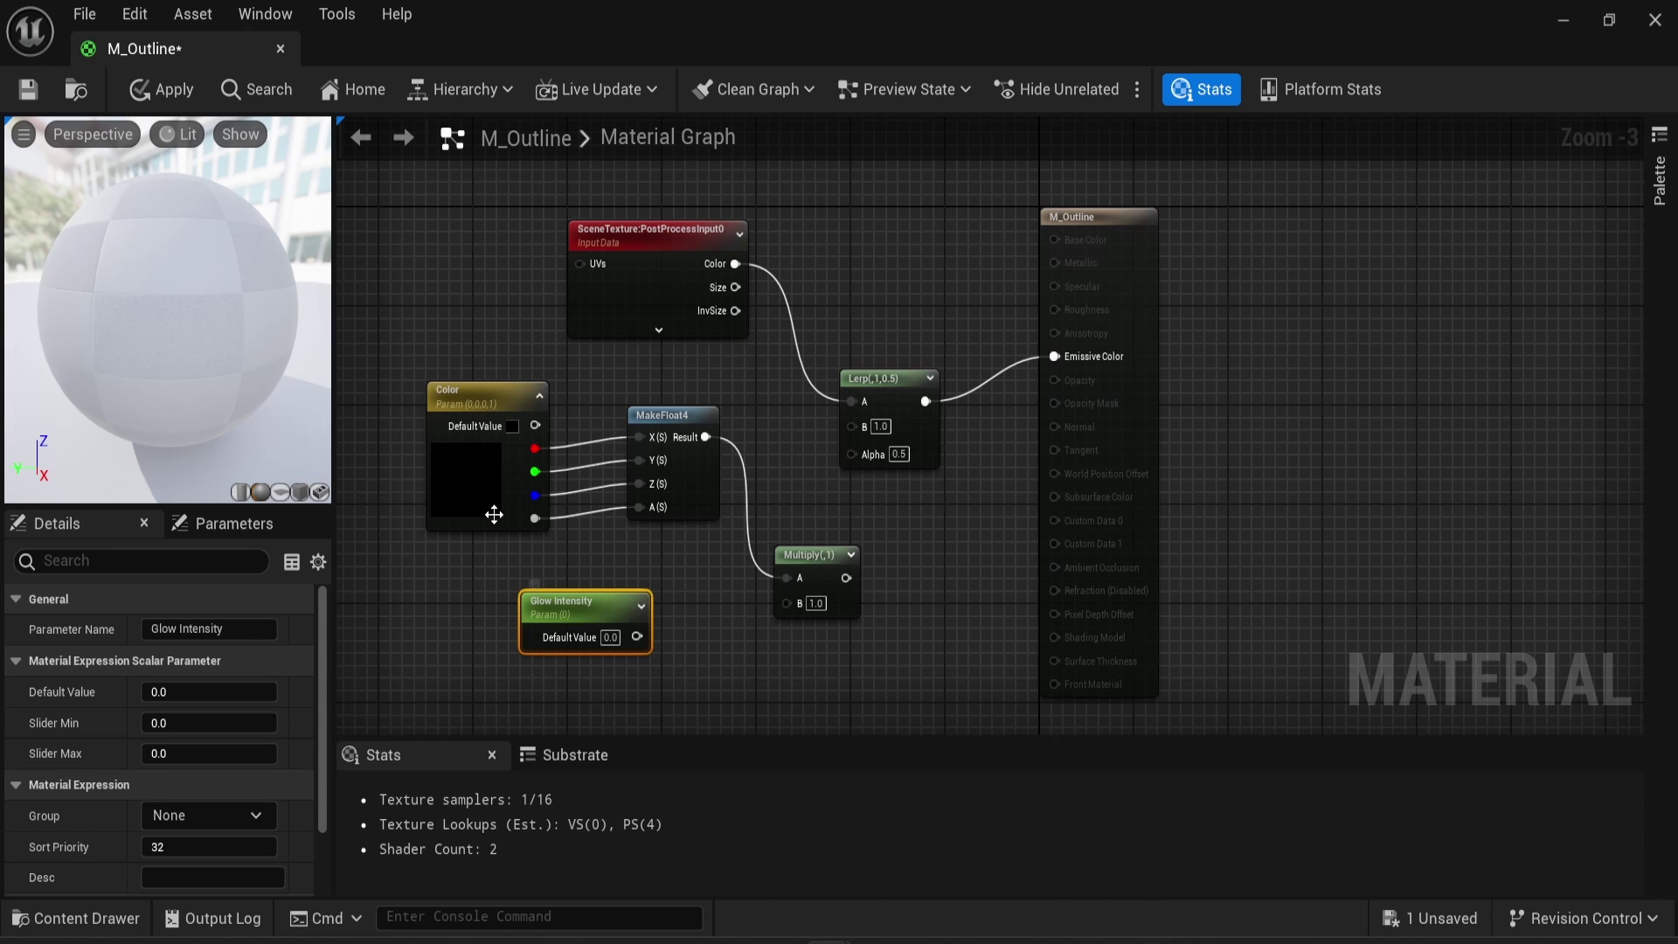
{"action": "left_click_drag", "start_coordinate": [411, 375], "coordinate": [673, 512]}
{"action": "left_click_drag", "start_coordinate": [637, 636], "coordinate": [794, 607]}
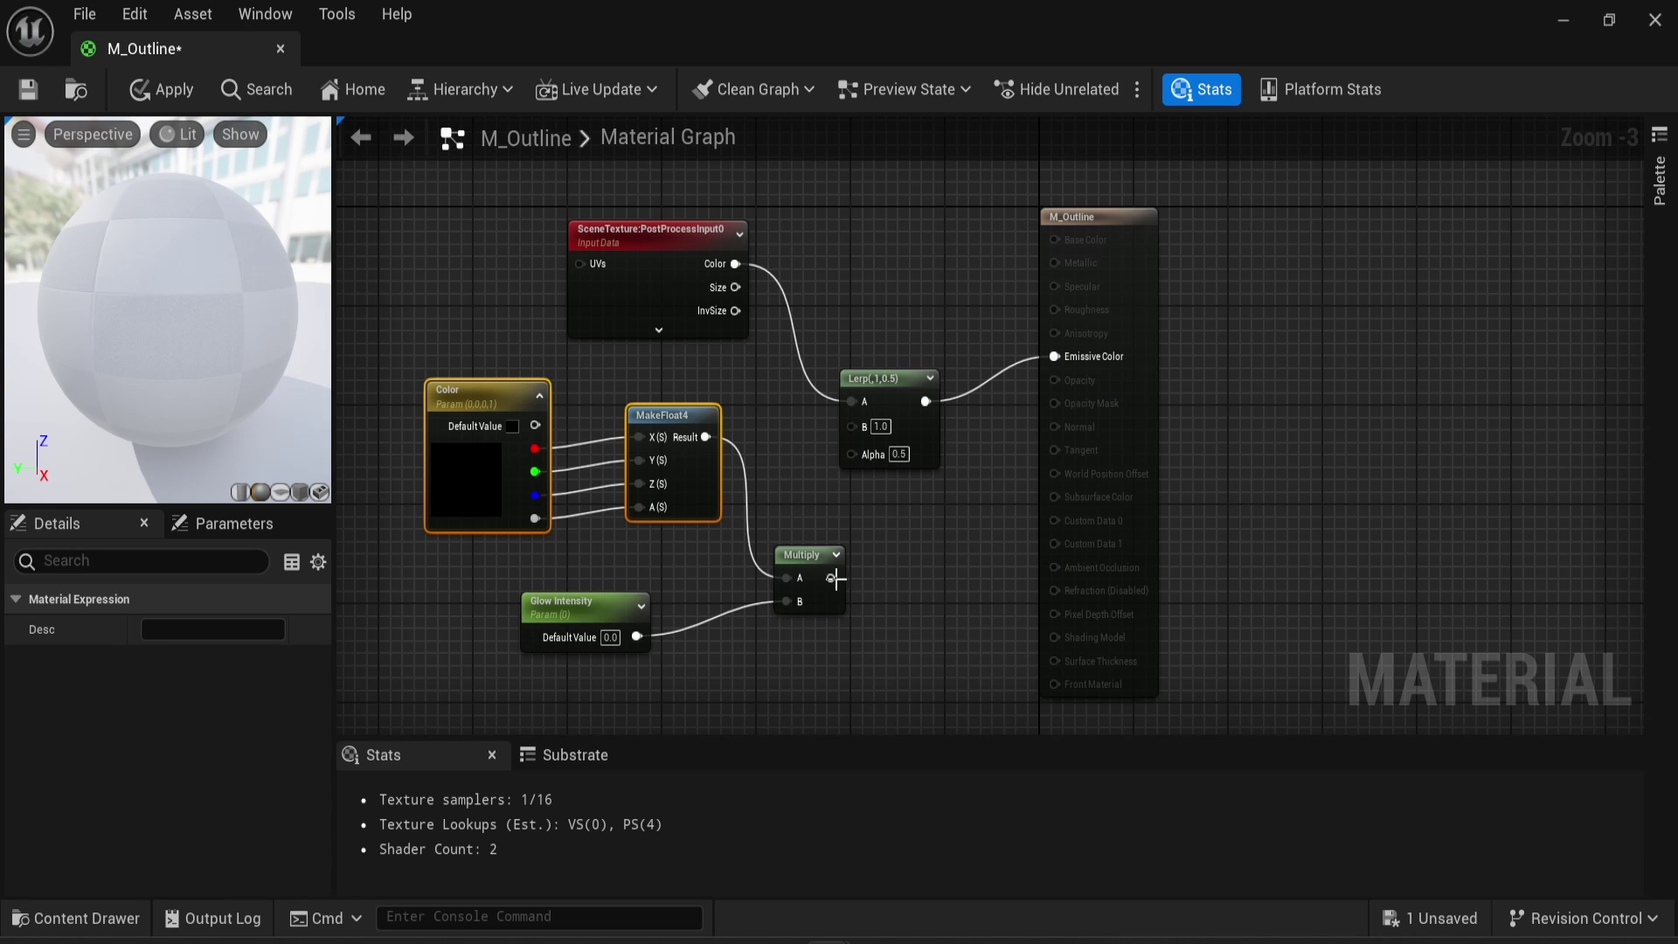
{"action": "left_click_drag", "start_coordinate": [832, 578], "coordinate": [848, 441]}
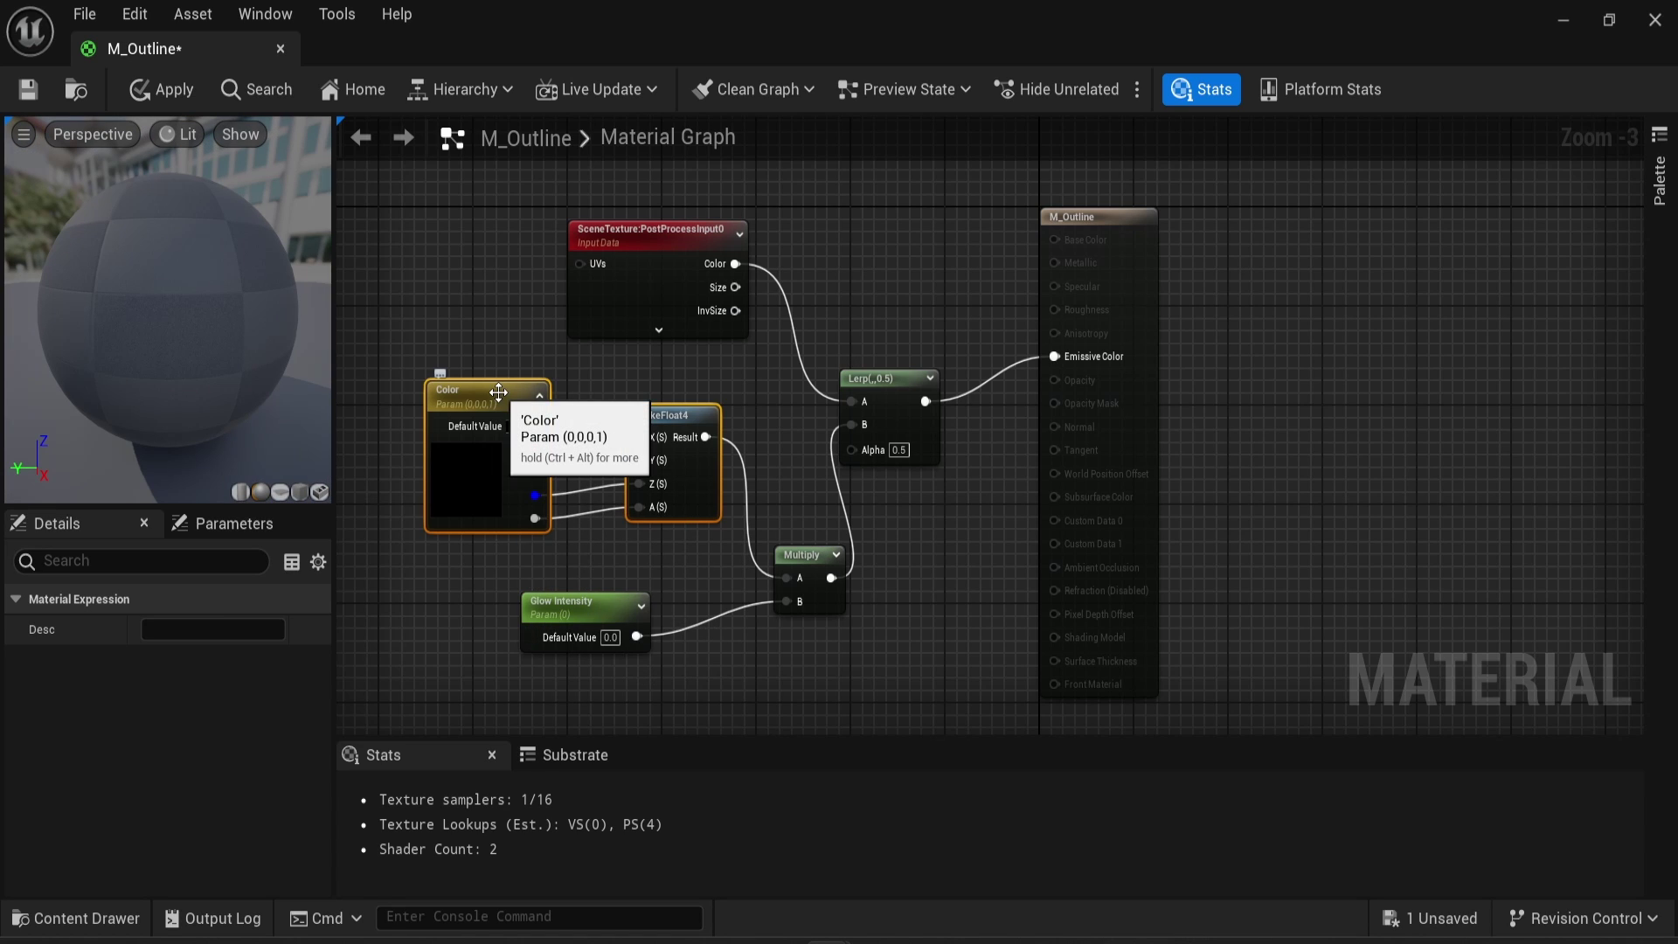
Move the M_Outline output node down and to the right
{"action": "left_click_drag", "start_coordinate": [421, 232], "coordinate": [874, 654]}
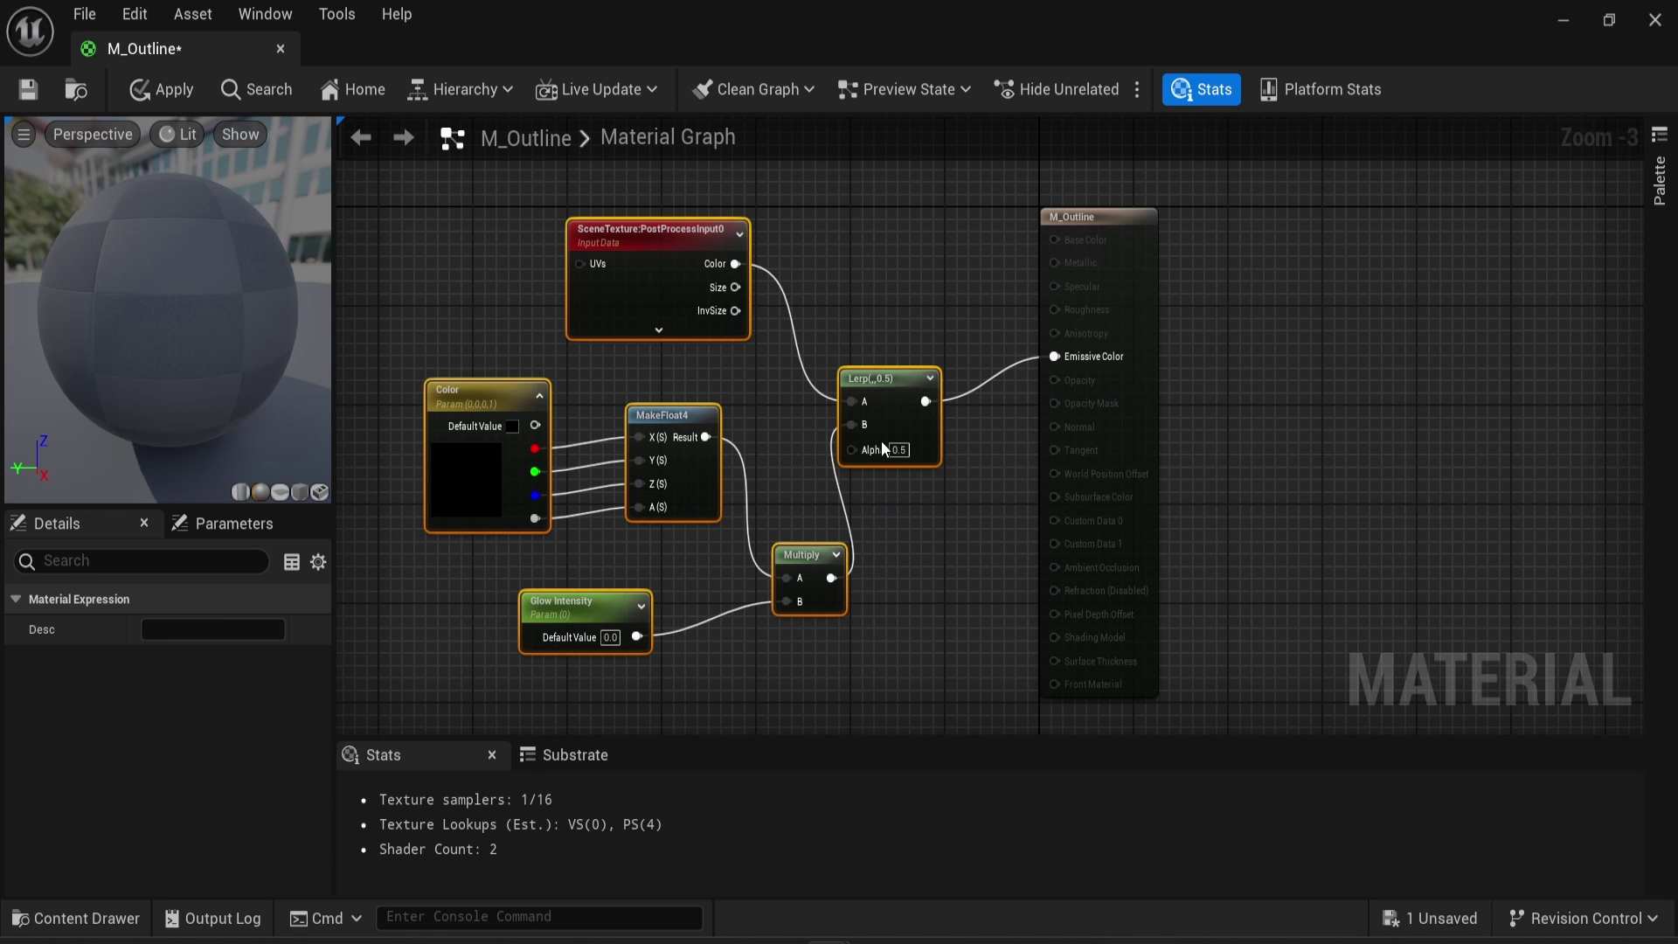
{"action": "left_click", "coordinate": [861, 357]}
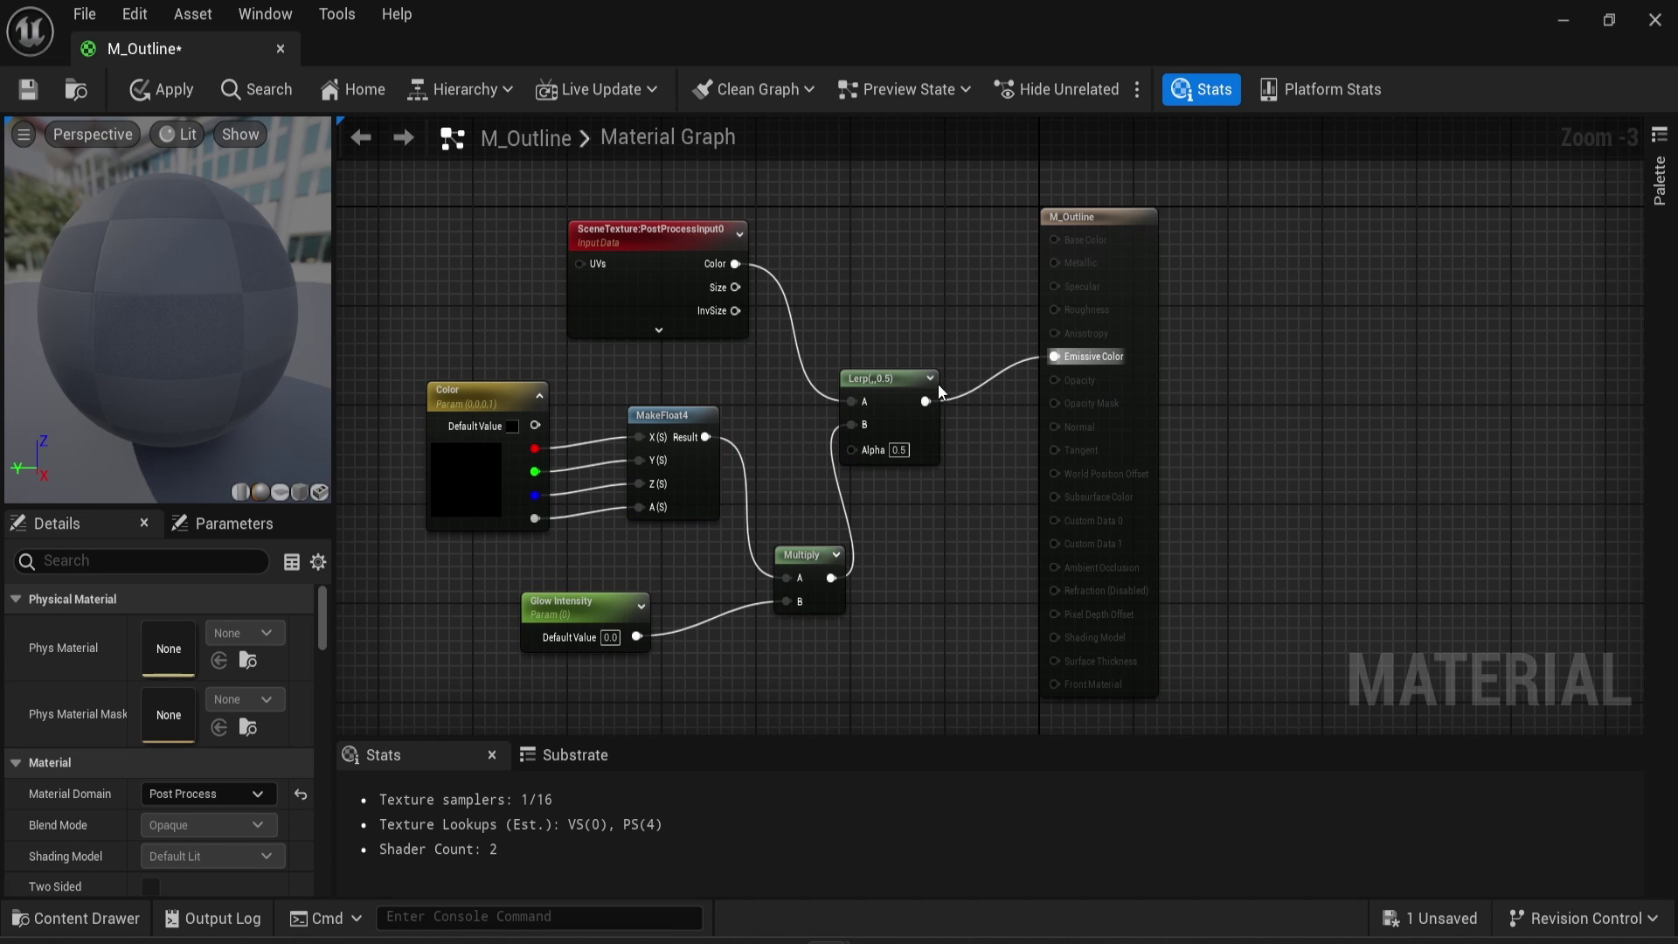
{"action": "left_click_drag", "start_coordinate": [1086, 243], "coordinate": [1137, 280]}
Move the Color, MakeFloat4, Glow Intensity and Multiply nodes up-left together
{"action": "key", "text": "Home"}
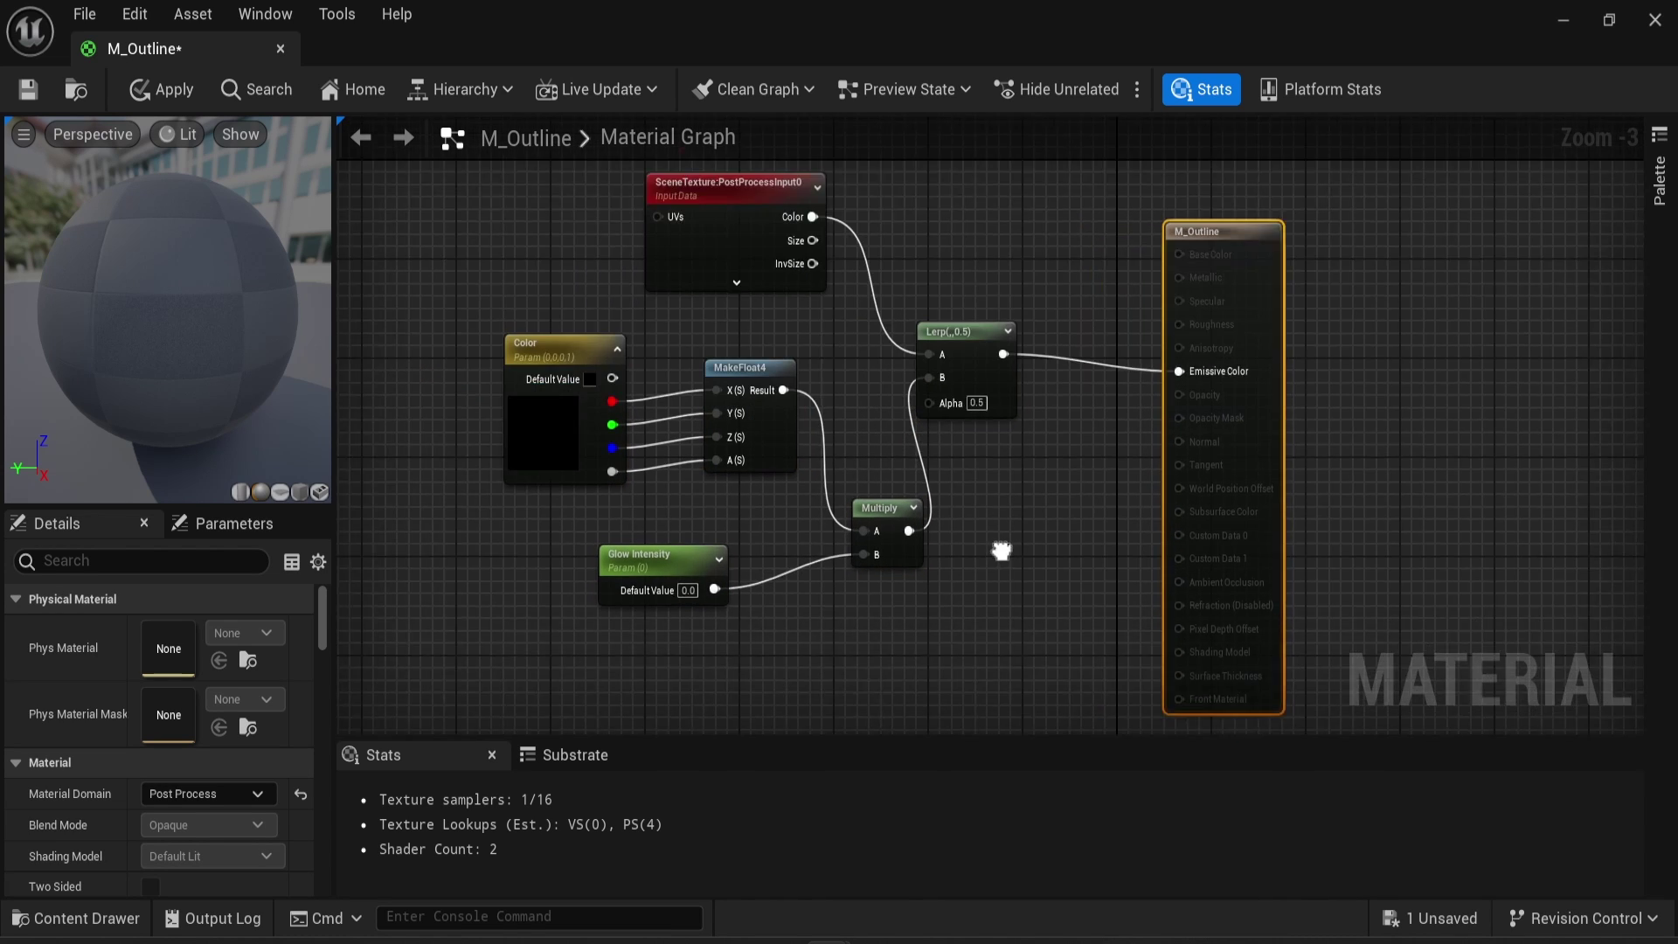
{"action": "left_click_drag", "start_coordinate": [660, 473], "coordinate": [962, 538]}
{"action": "left_click_drag", "start_coordinate": [416, 264], "coordinate": [932, 516]}
{"action": "left_click_drag", "start_coordinate": [927, 449], "coordinate": [769, 397]}
{"action": "right_click", "coordinate": [979, 380]}
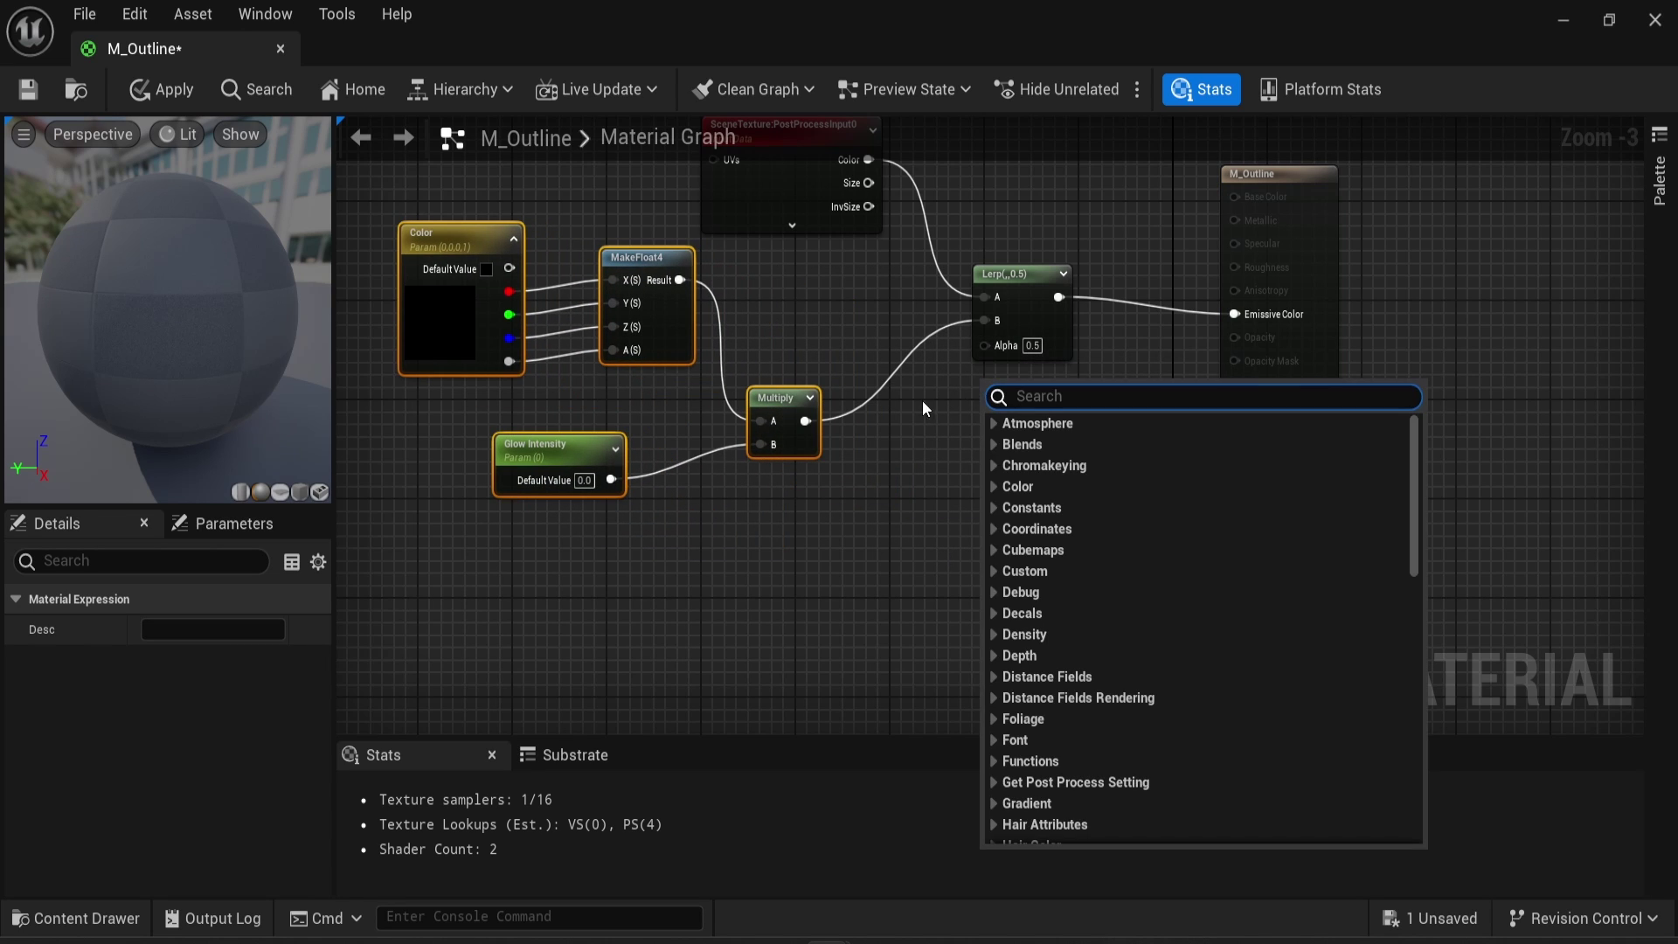
{"action": "left_click", "coordinate": [871, 448]}
{"action": "right_click_drag", "start_coordinate": [870, 448], "coordinate": [936, 513]}
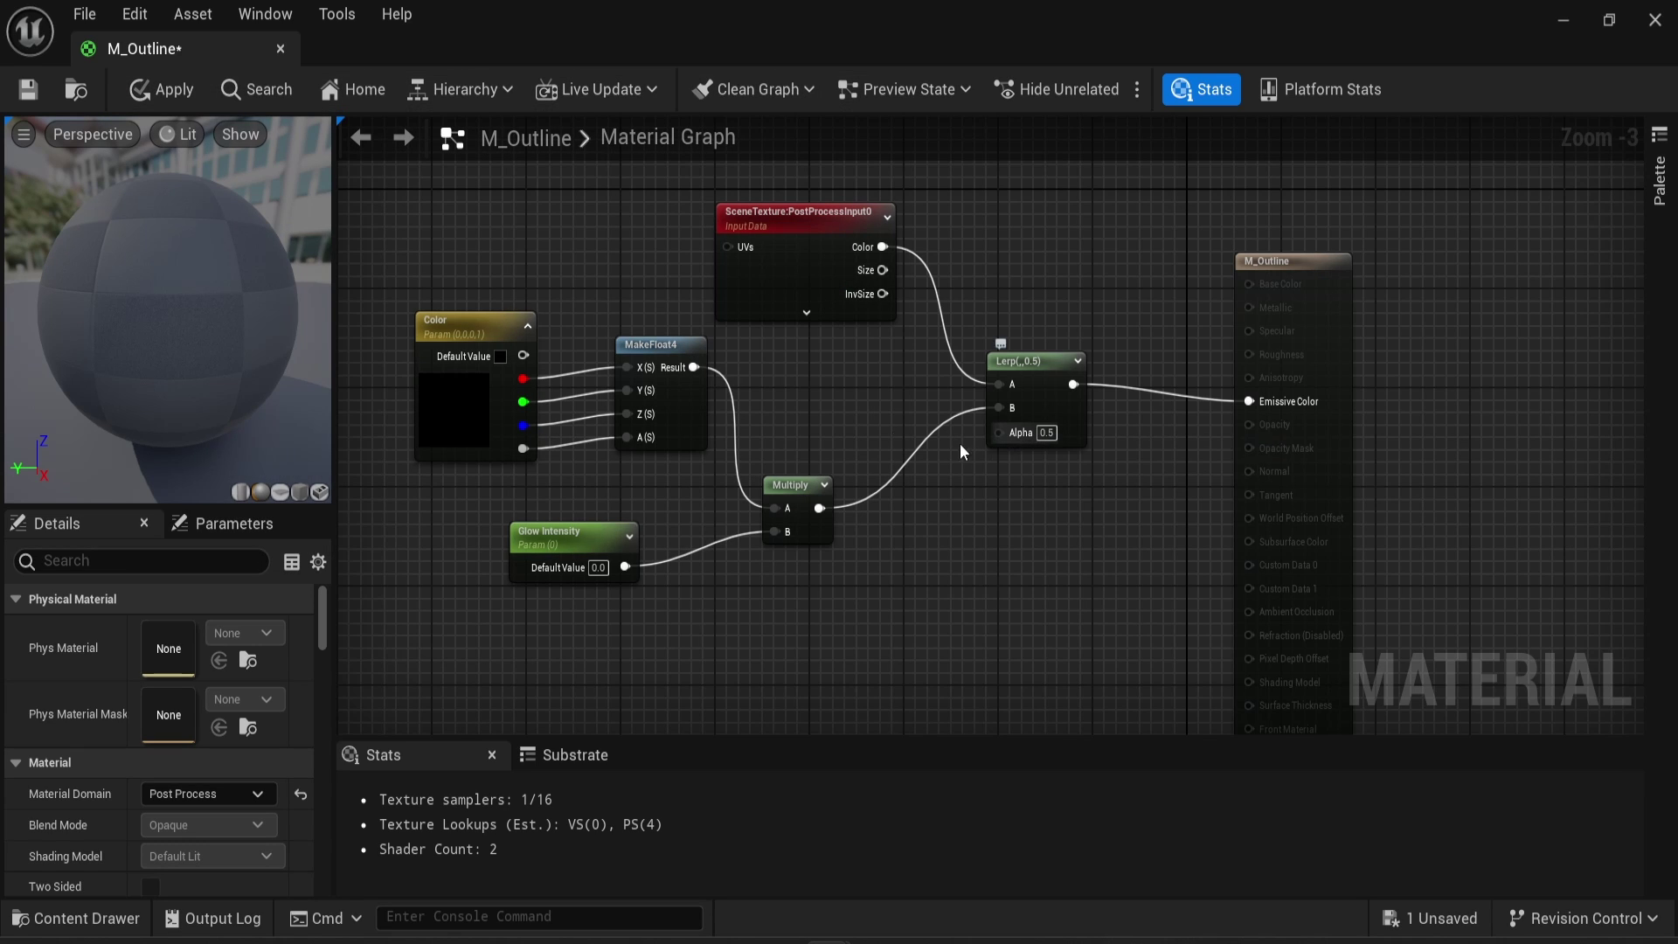
Place Multiply beside the Lerp, tuck Glow Intensity up-left, then shift all six nodes up
{"action": "left_click_drag", "start_coordinate": [797, 486], "coordinate": [808, 424]}
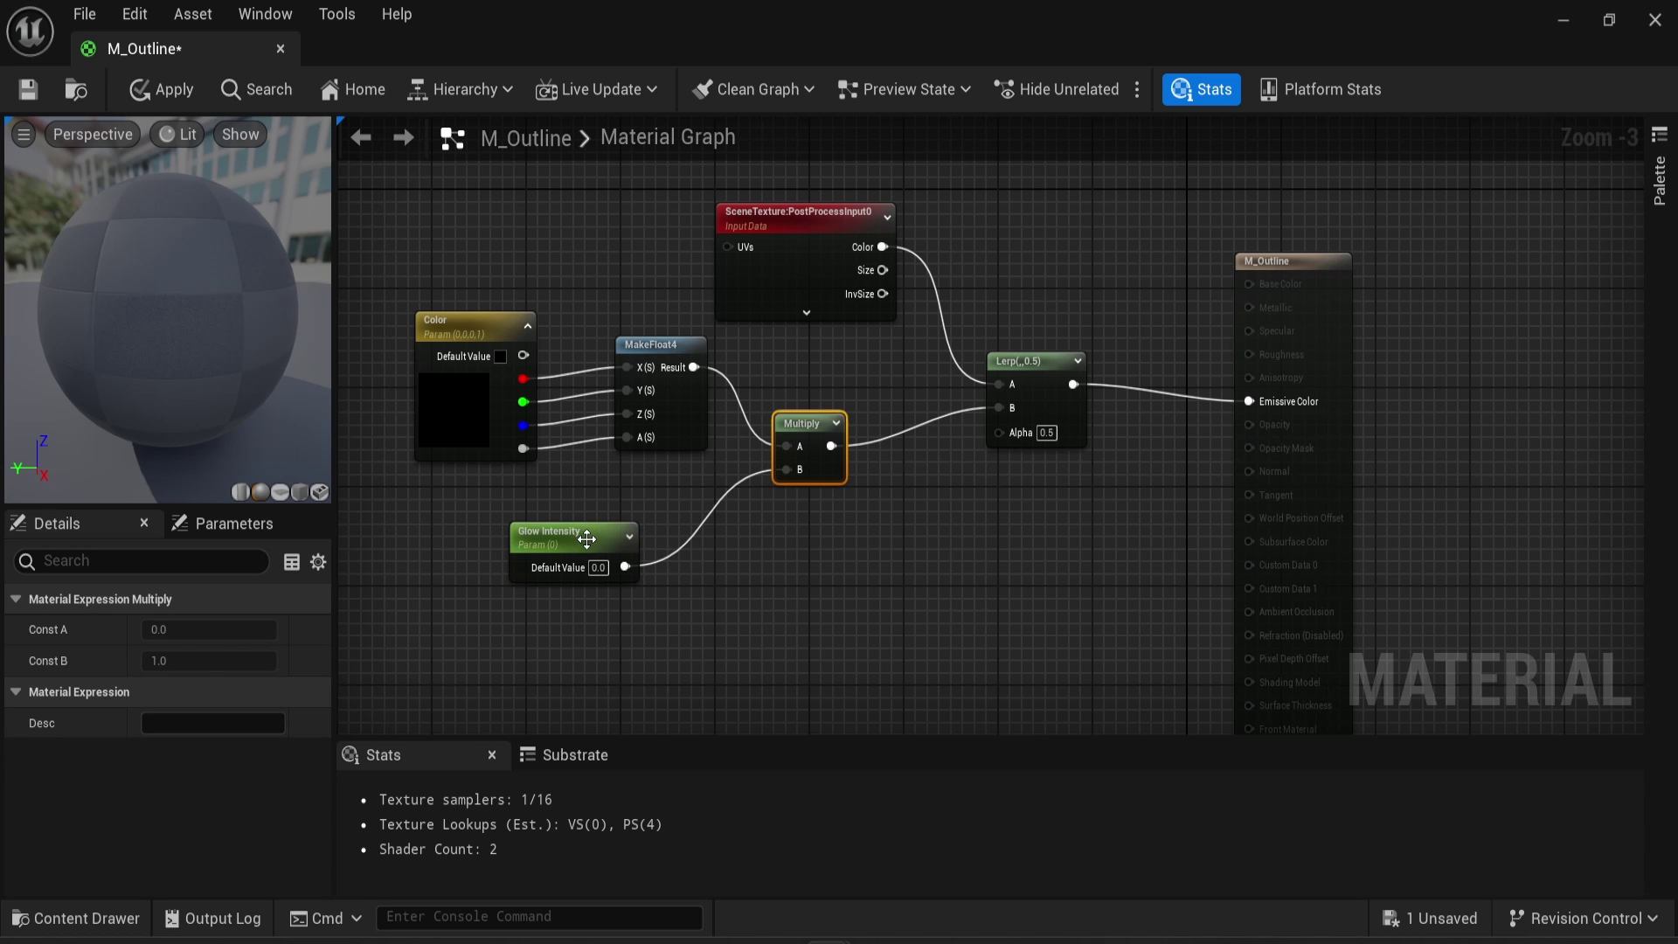
{"action": "left_click_drag", "start_coordinate": [586, 535], "coordinate": [579, 513]}
{"action": "right_click_drag", "start_coordinate": [578, 514], "coordinate": [740, 557]}
{"action": "left_click_drag", "start_coordinate": [450, 226], "coordinate": [905, 500]}
{"action": "left_click_drag", "start_coordinate": [566, 253], "coordinate": [1220, 620]}
{"action": "left_click_drag", "start_coordinate": [1194, 394], "coordinate": [1206, 301]}
Wrap the selected nodes in a comment titled Color and tint it grey
{"action": "key", "text": "c"}
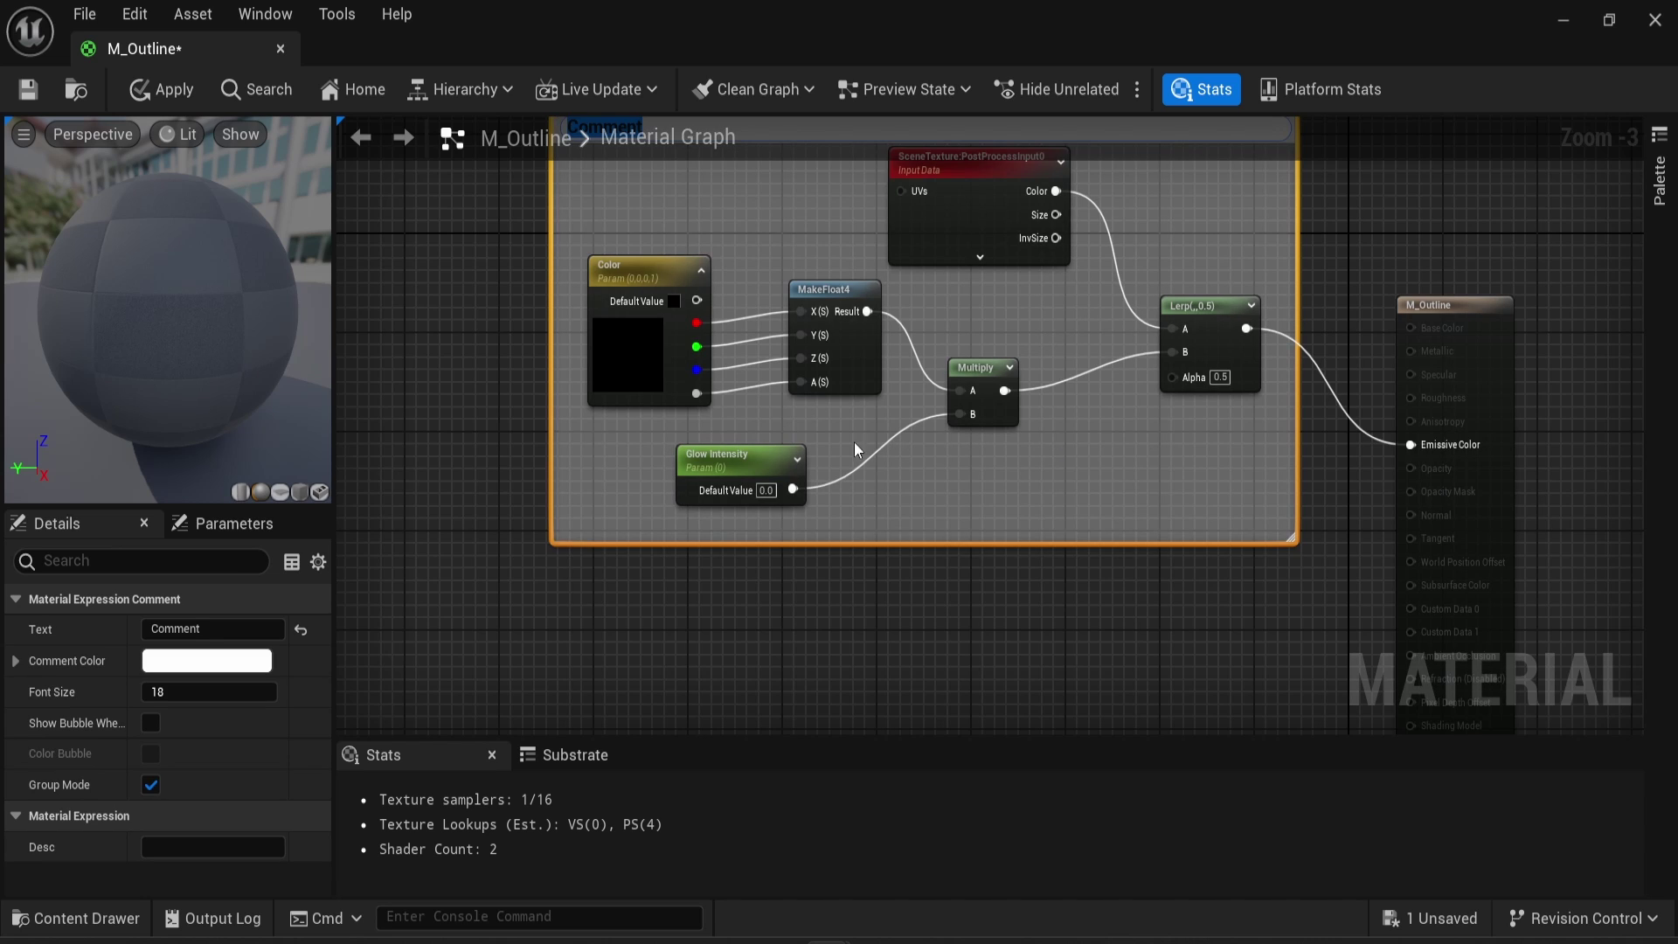
{"action": "scroll", "coordinate": [720, 355], "scroll_direction": "up", "scroll_amount": 1}
{"action": "scroll", "coordinate": [720, 355], "scroll_direction": "down", "scroll_amount": 3}
{"action": "type", "text": "Color"}
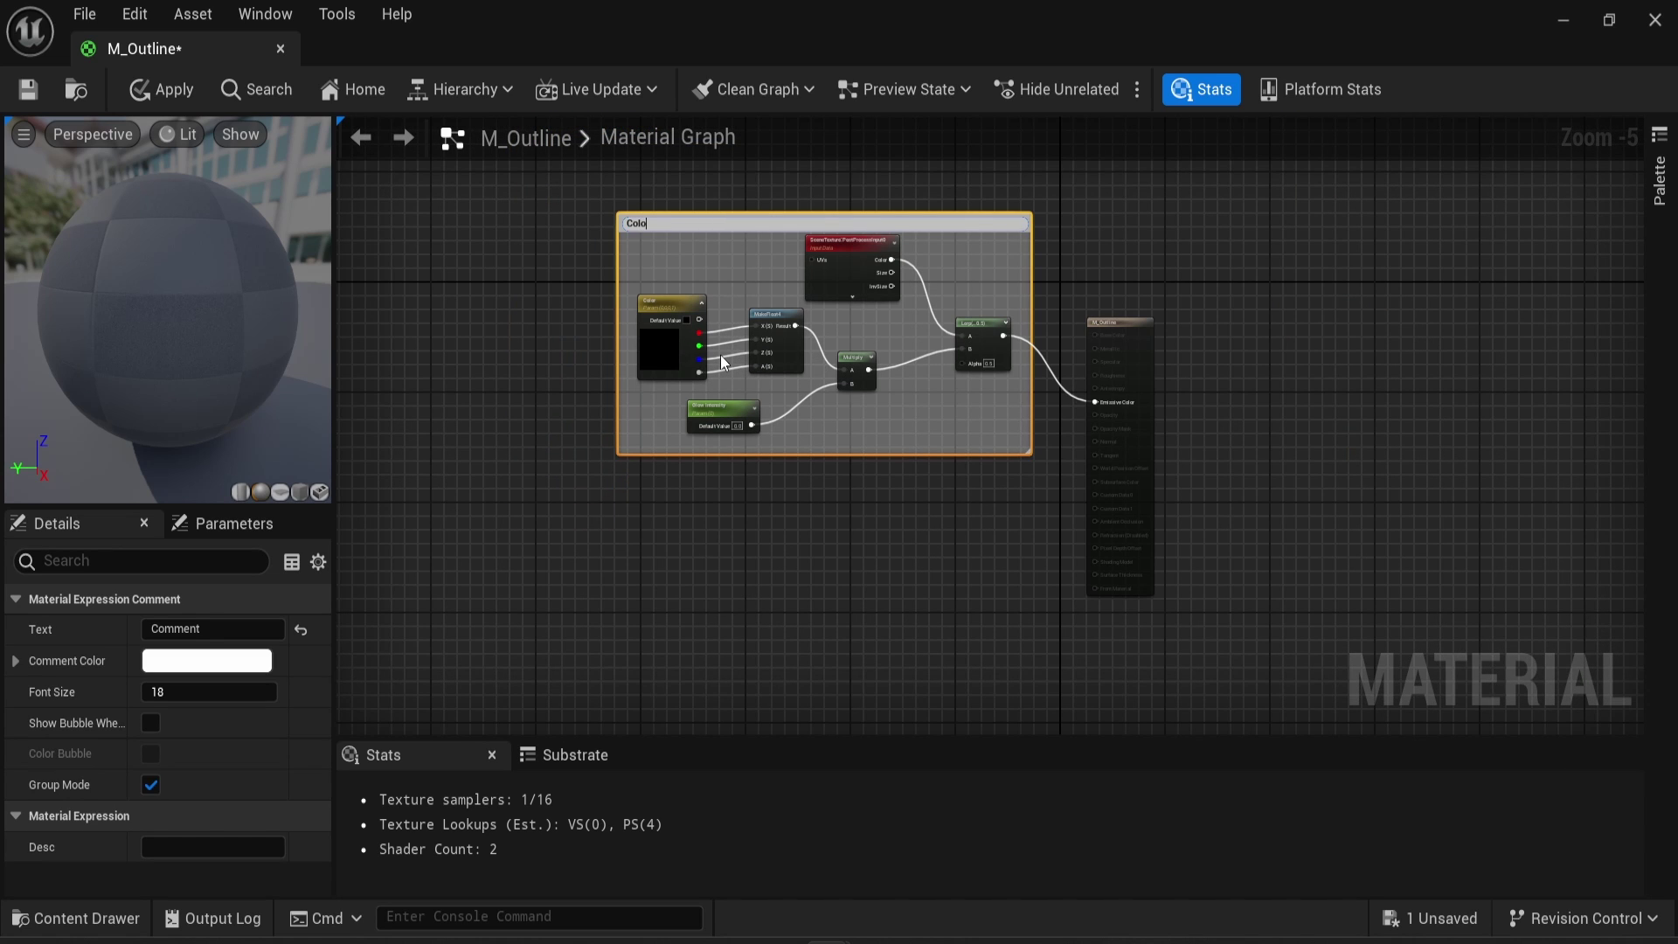
{"action": "key", "text": "Return"}
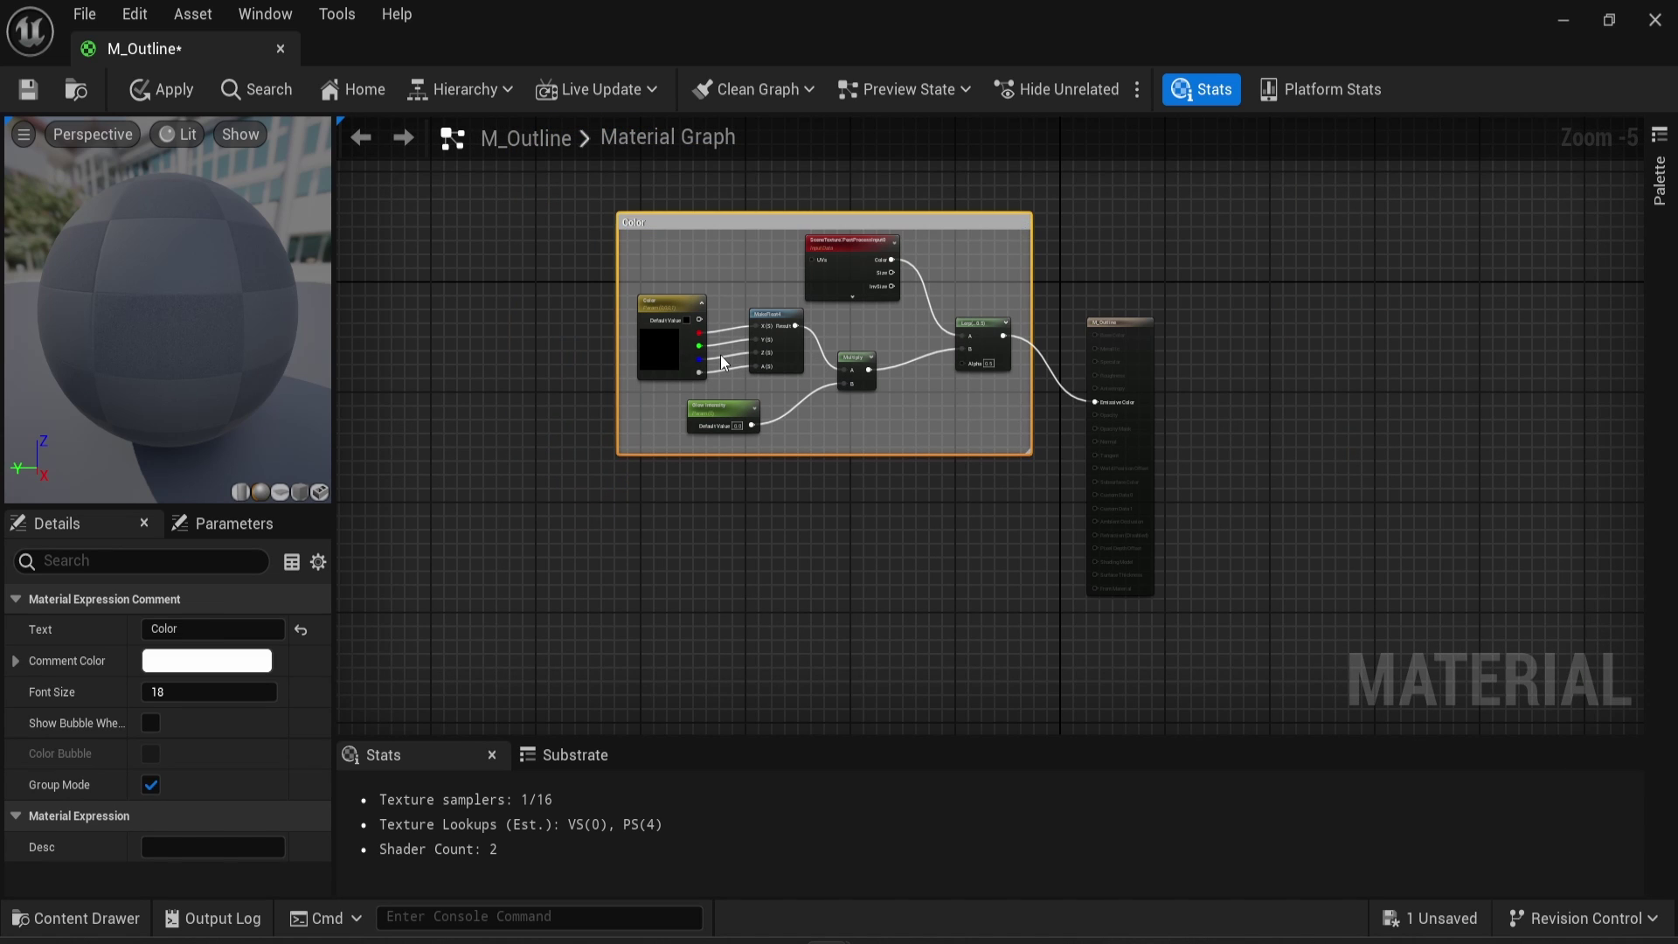
{"action": "left_click", "coordinate": [210, 660]}
{"action": "left_click_drag", "start_coordinate": [513, 415], "coordinate": [526, 590]}
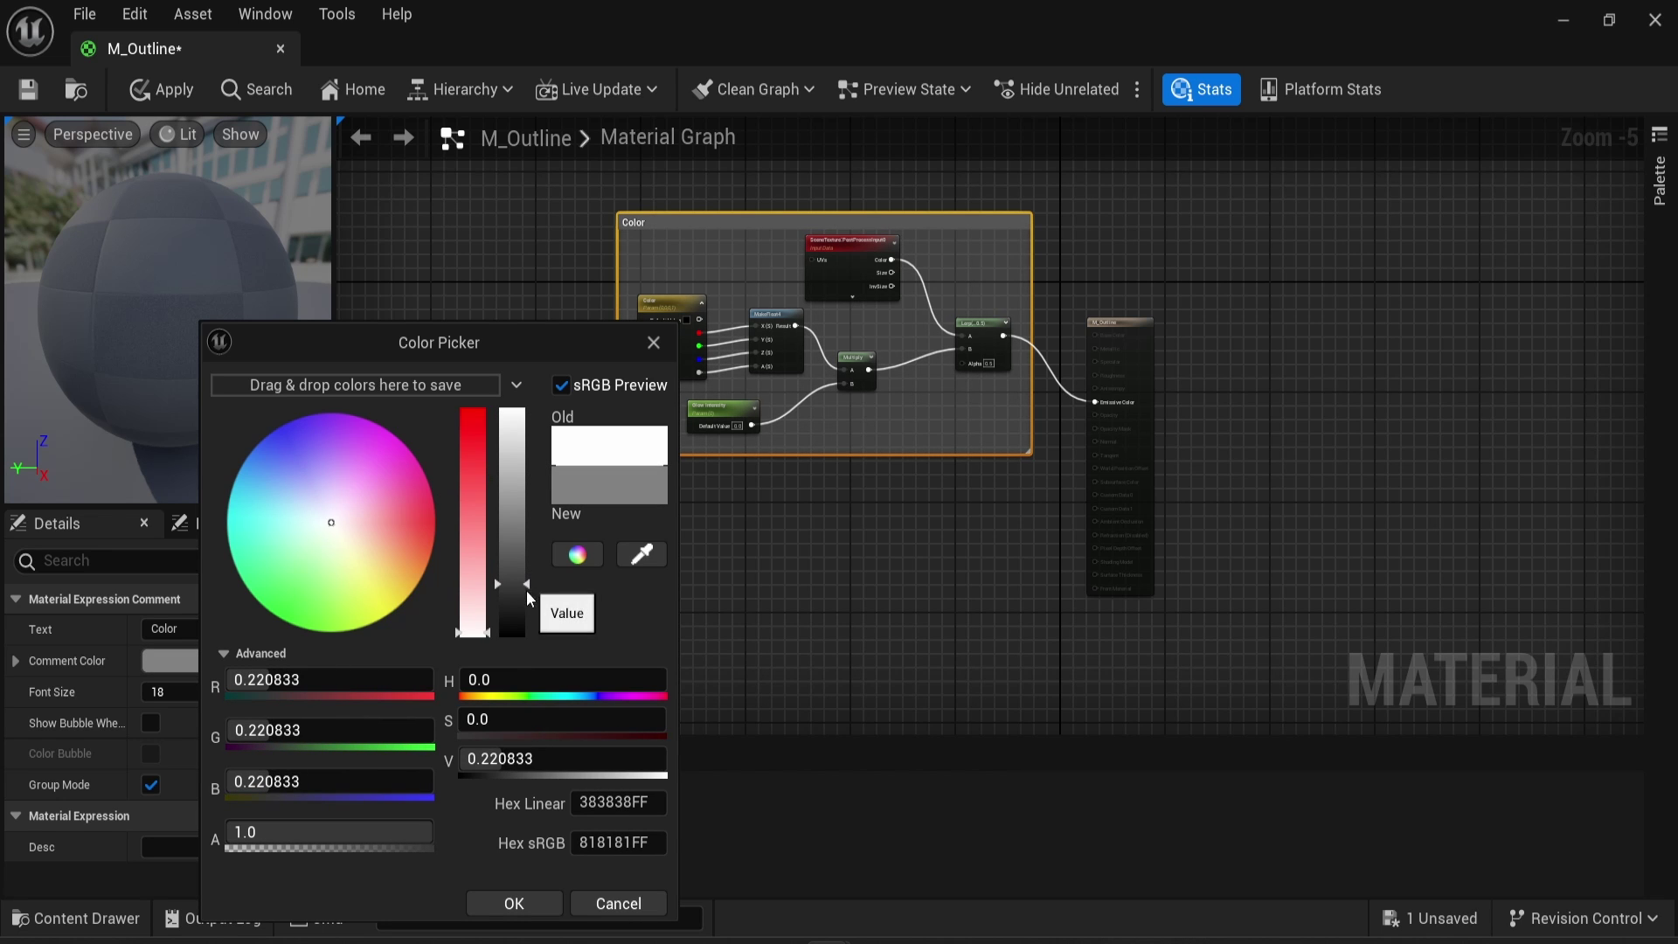
{"action": "left_click", "coordinate": [507, 907]}
Move the Color comment group left and reframe the graph around it
{"action": "left_click_drag", "start_coordinate": [791, 224], "coordinate": [724, 224]}
{"action": "right_click_drag", "start_coordinate": [724, 223], "coordinate": [825, 385]}
{"action": "scroll", "coordinate": [828, 385], "scroll_direction": "up", "scroll_amount": 1}
{"action": "right_click_drag", "start_coordinate": [604, 390], "coordinate": [1098, 371]}
{"action": "right_click_drag", "start_coordinate": [968, 479], "coordinate": [778, 480]}
{"action": "right_click", "coordinate": [778, 480]}
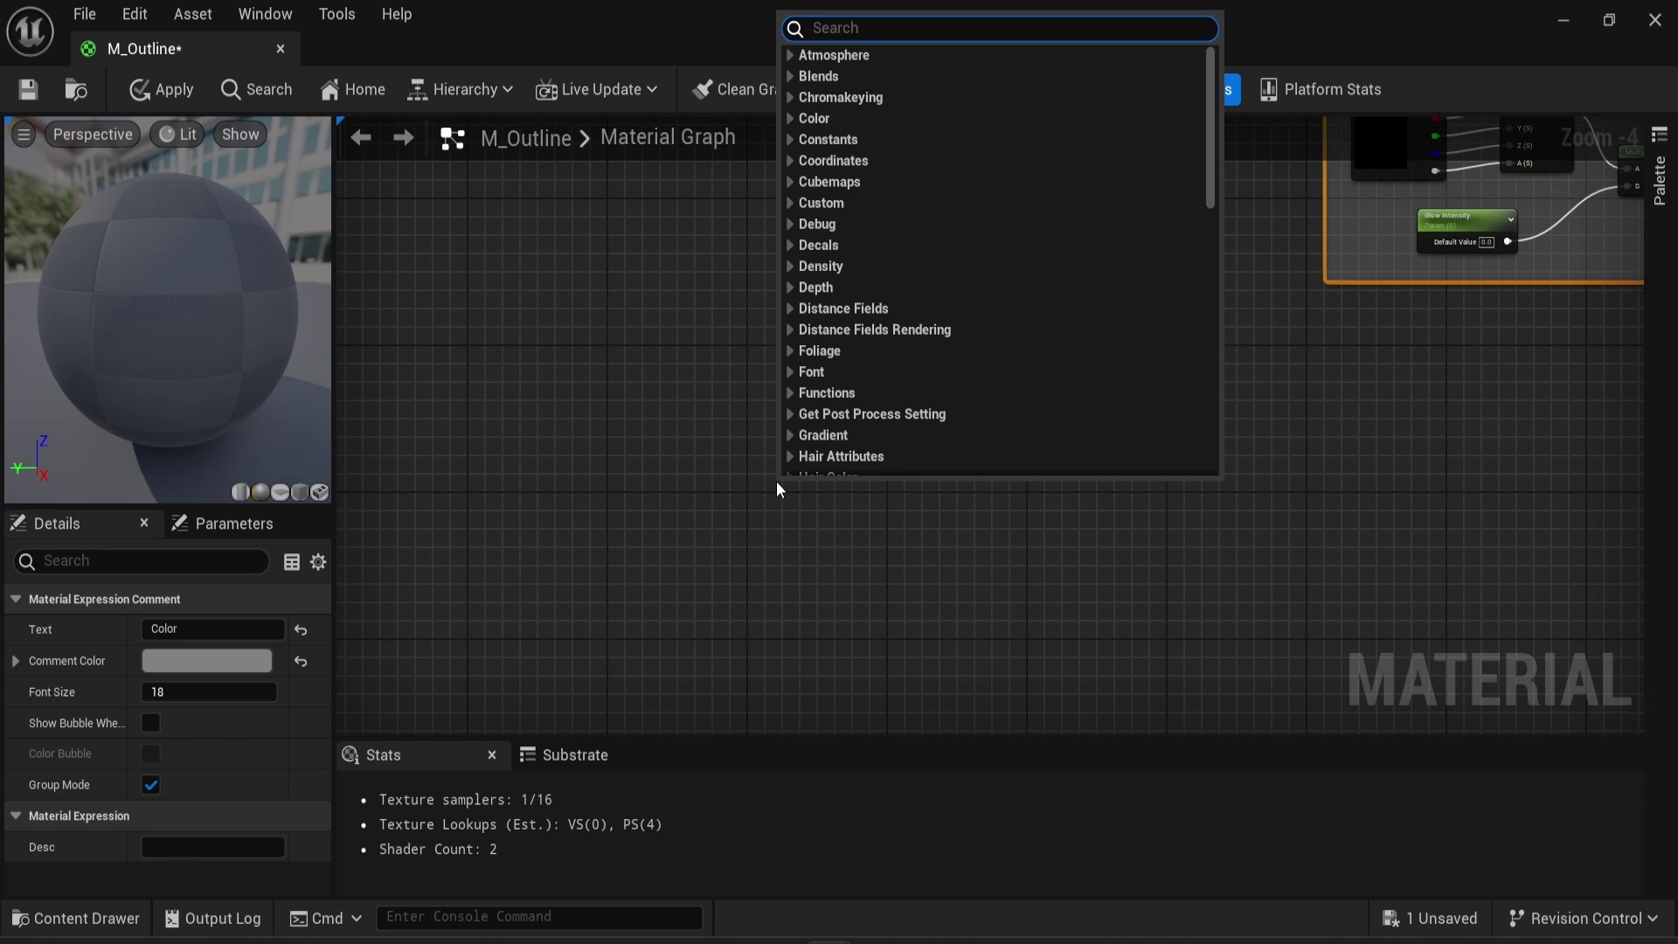